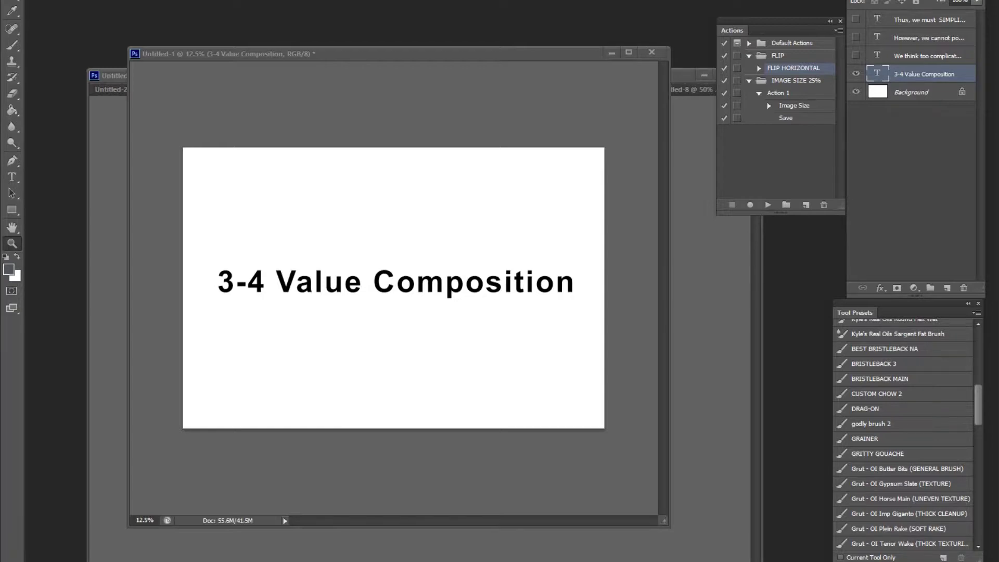
Step: Hide the 3-4 Value Composition title, show 'We think too complicated', then show the materials-limits slide
left_click(856, 74)
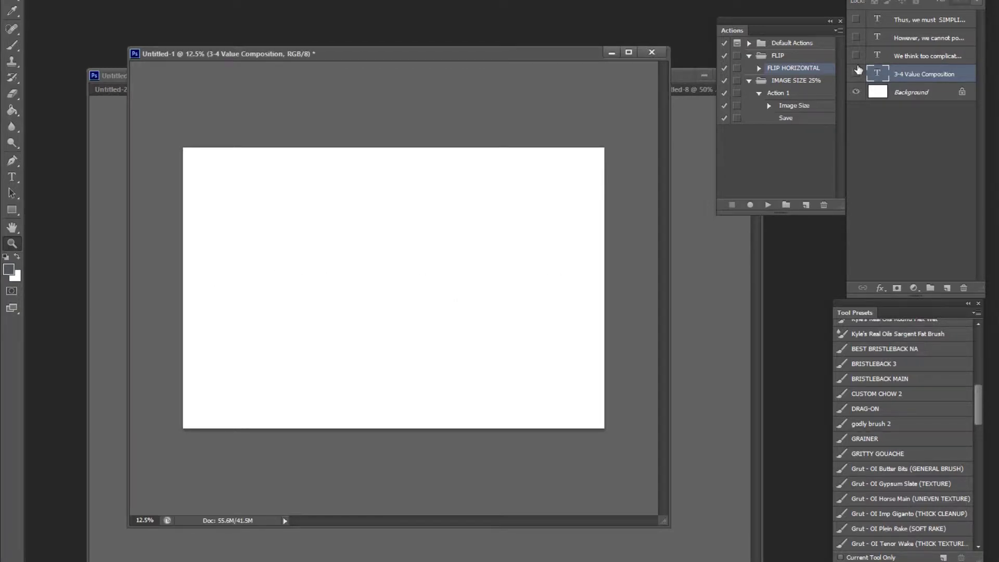
left_click(855, 55)
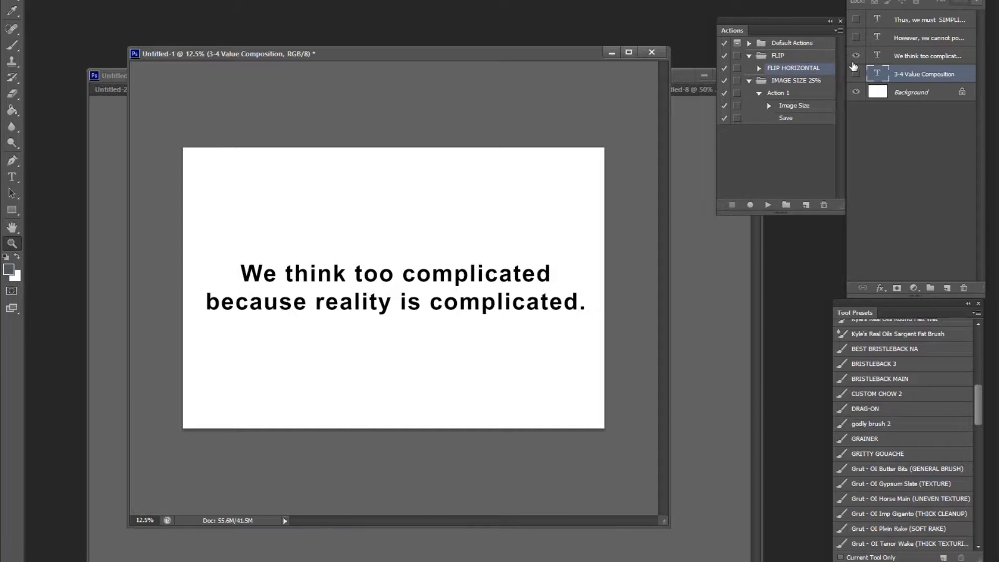
left_click(855, 56)
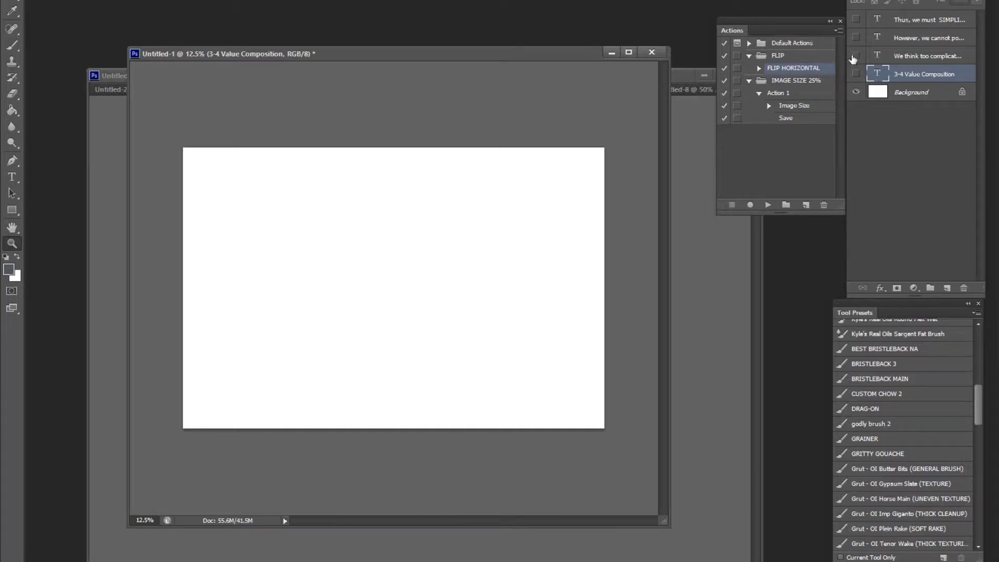
left_click(855, 37)
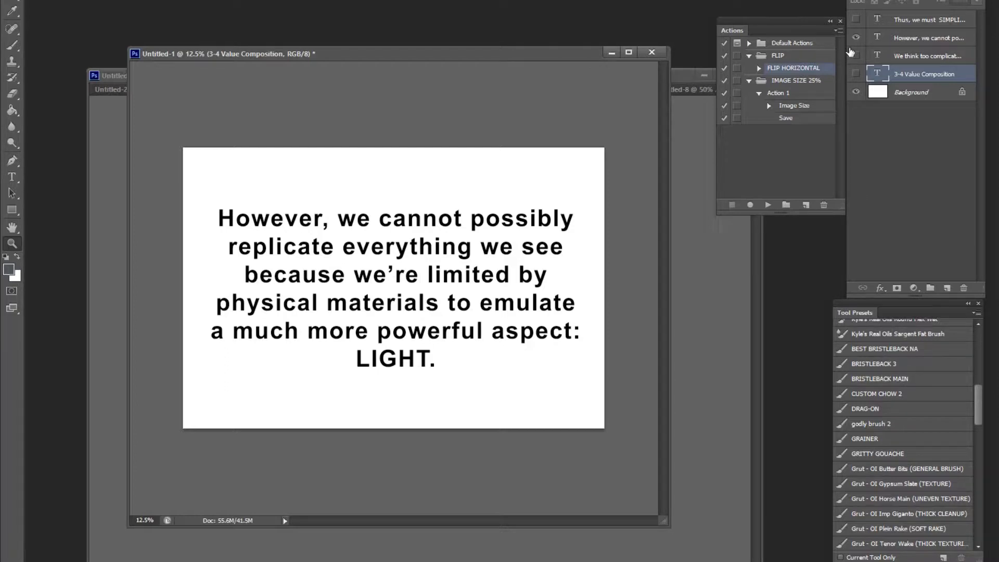
Step: Hide the 'However… LIGHT.' slide about the limits of materials
left_click(856, 38)
Step: Show 'Thus, we must SIMPLIFY!', then bring the Untitled-2 street photo forward and zoom in
left_click(856, 19)
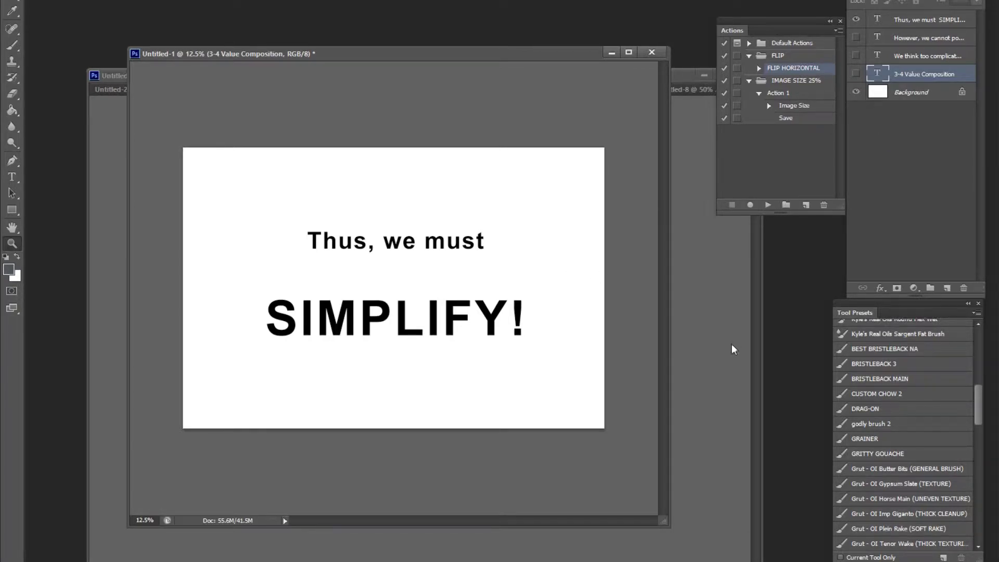
left_click(115, 76)
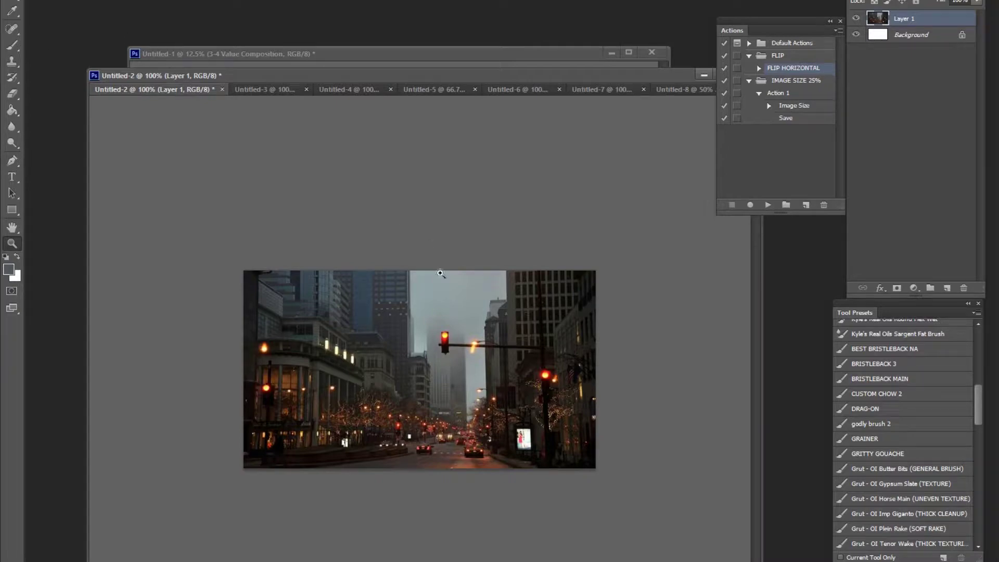
left_click(458, 318)
Step: Zoom into the street photo's details, return to 100%, then switch to the Untitled-3 painting
left_click(471, 296)
left_click(468, 317)
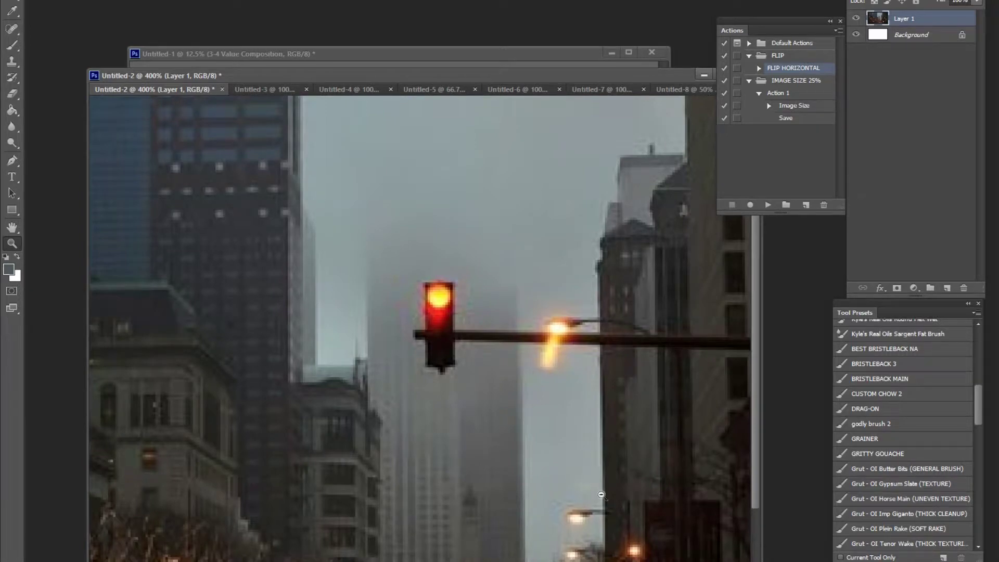
left_click(632, 537)
left_click(635, 551, "alt")
left_click(636, 550, "alt")
left_click(638, 548, "alt")
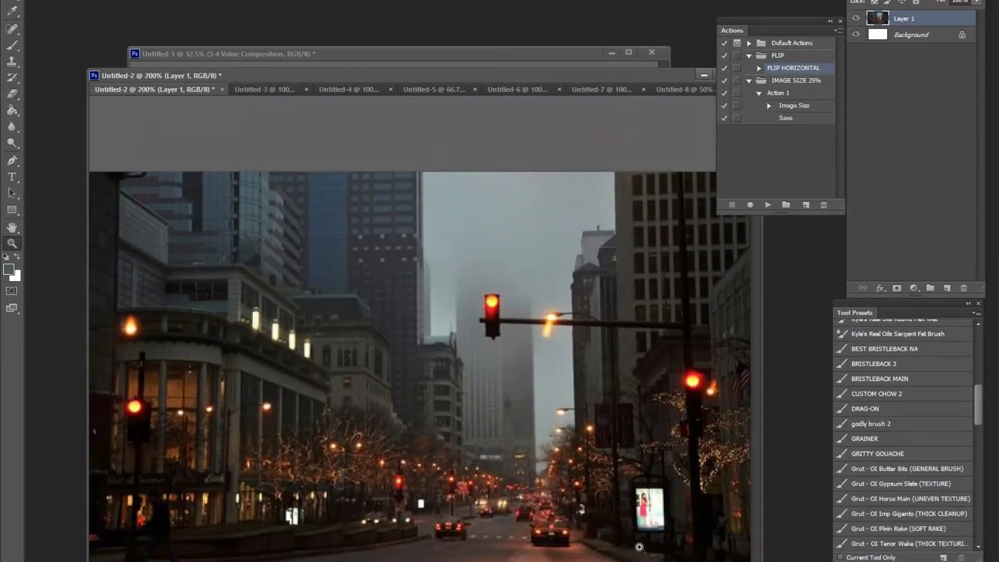
left_click(623, 512, "alt")
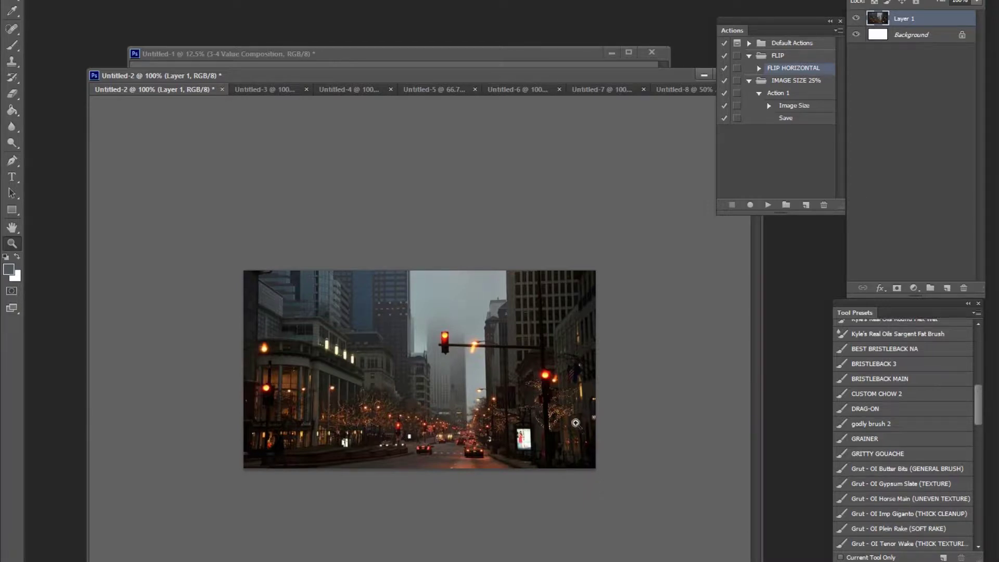
left_click(239, 88)
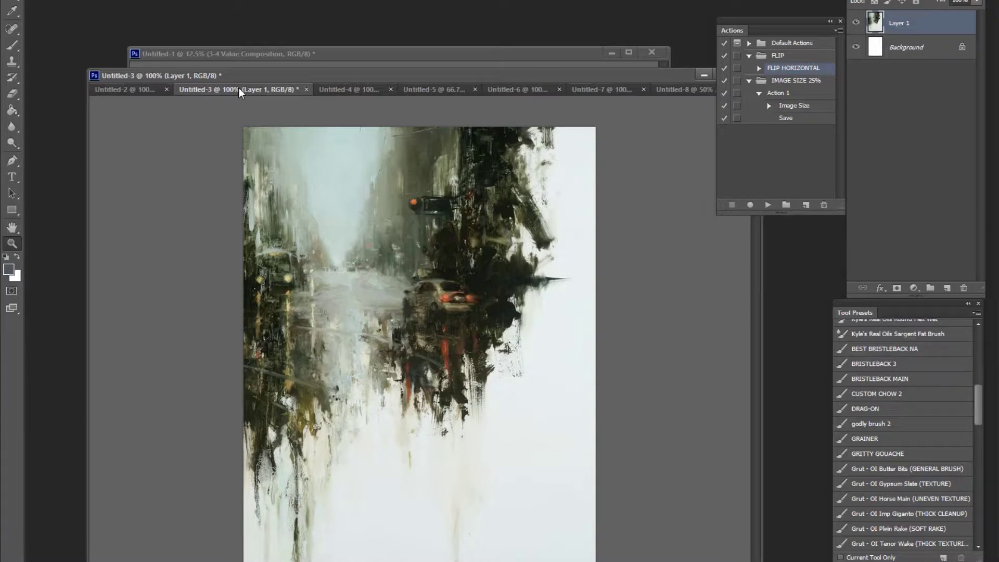
Step: Add an annotation layer and set up the THICK OIL brush with a saturated pink foreground
left_click(939, 286)
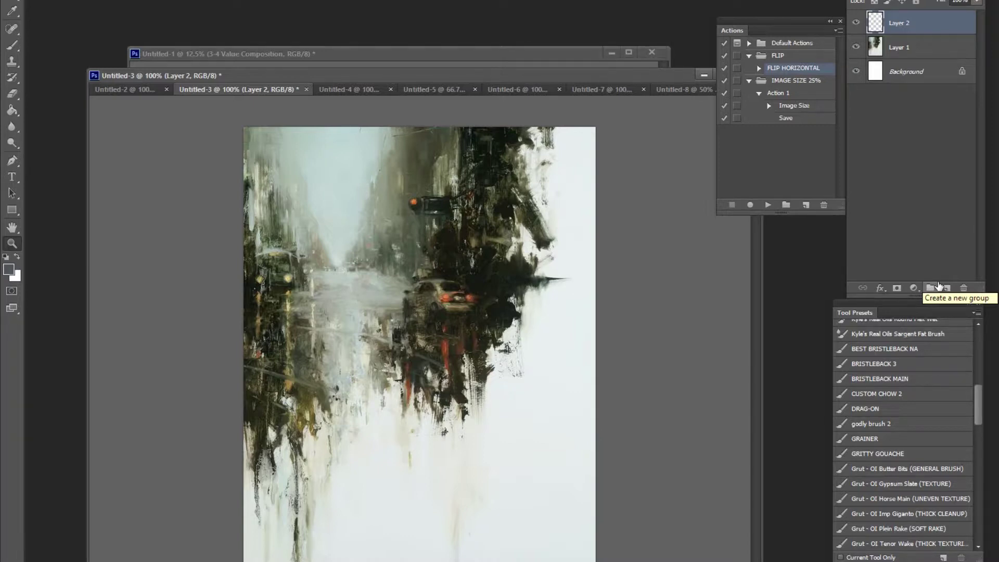
key("b")
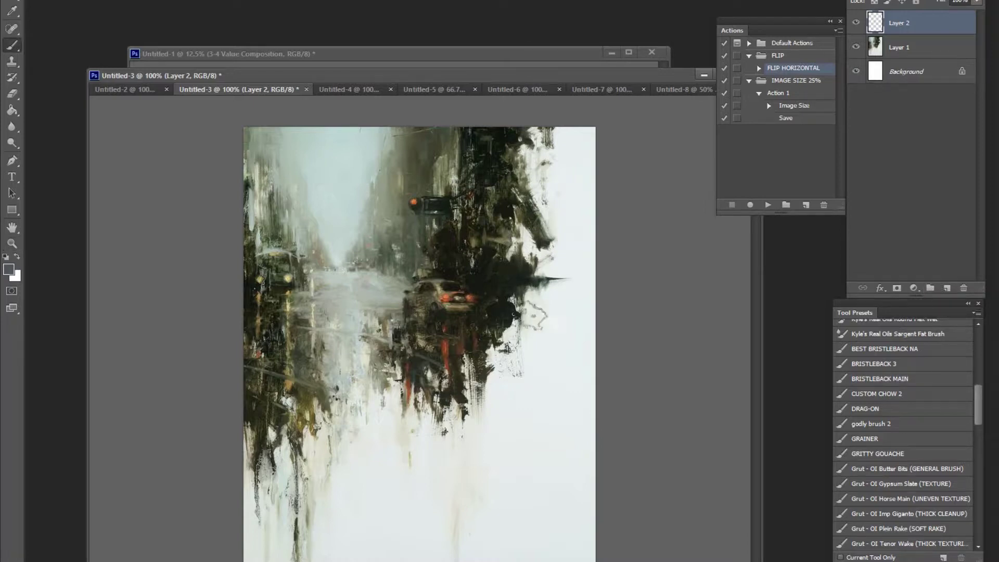
scroll(972, 529, "down", 10)
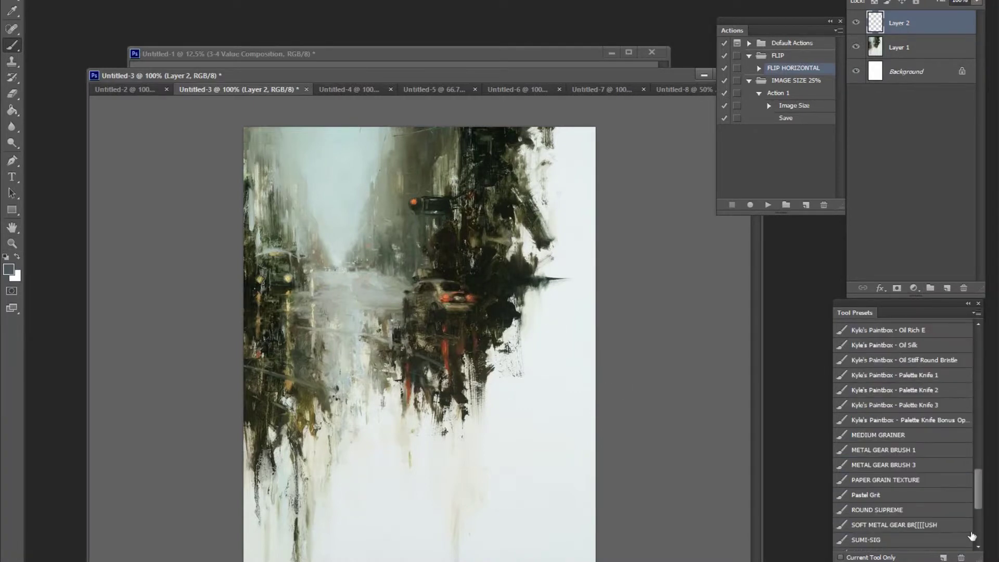
left_click(933, 529)
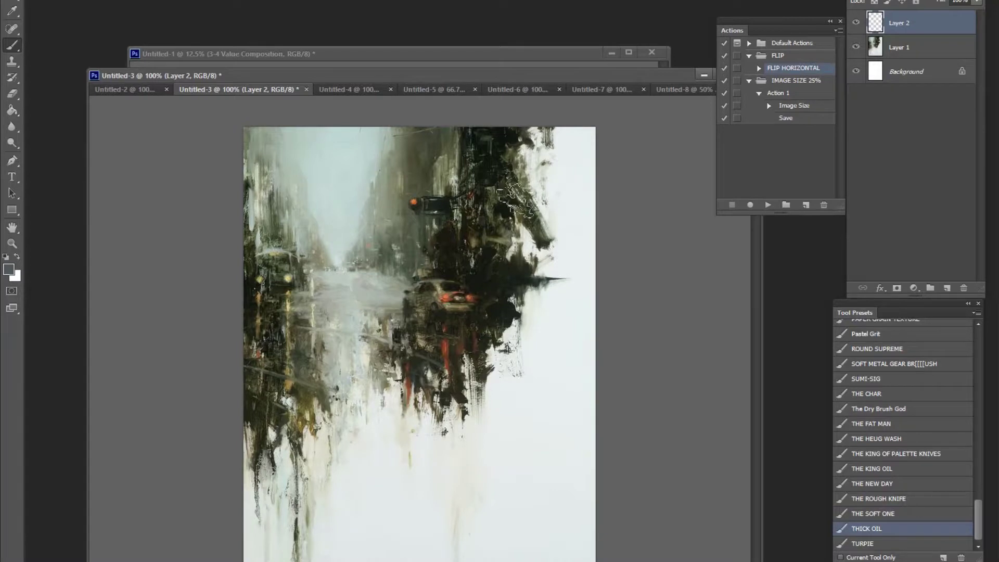
left_click(8, 269)
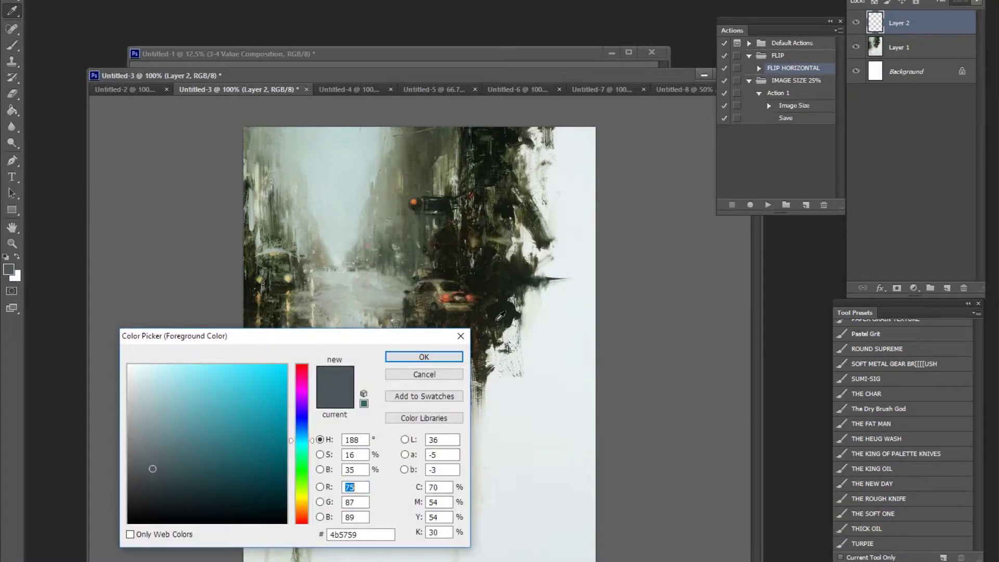
left_click(302, 377)
left_click(269, 372)
left_click(424, 356)
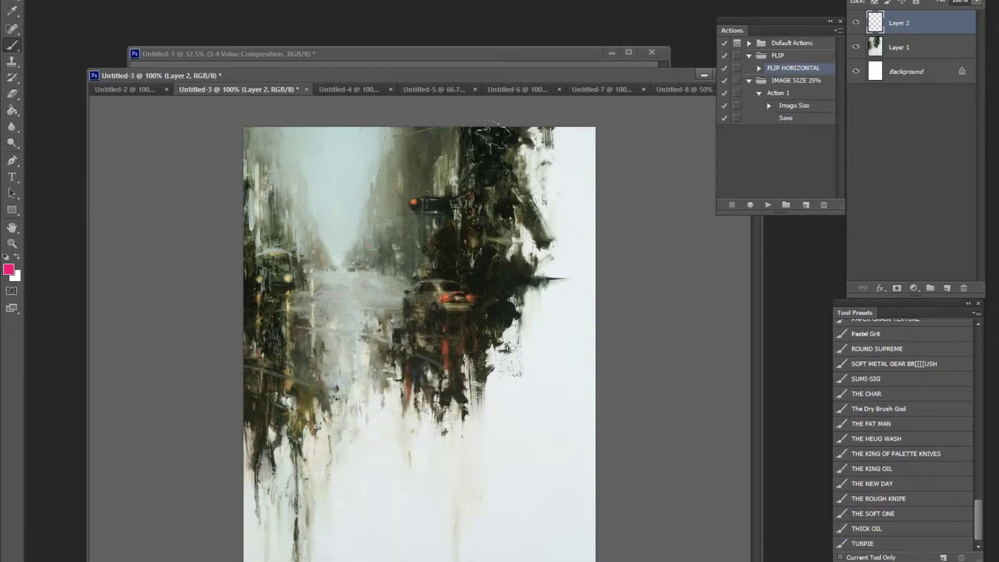
Step: Paint a pink loop around the dark mass by the car, undoing rough strokes
mouse_move(462, 127)
left_mouse_down()
mouse_move(395, 314)
mouse_move(413, 371)
mouse_move(491, 369)
mouse_move(476, 289)
mouse_move(500, 288)
mouse_move(539, 262)
mouse_move(533, 128)
left_mouse_up()
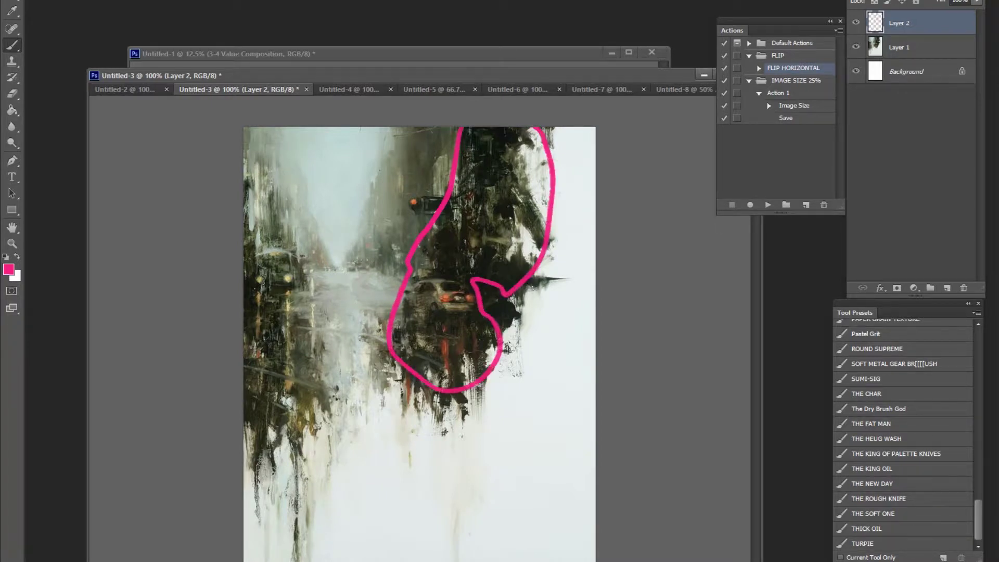
key("ctrl+z")
mouse_move(461, 128)
left_mouse_down()
mouse_move(390, 364)
mouse_move(571, 129)
left_mouse_up()
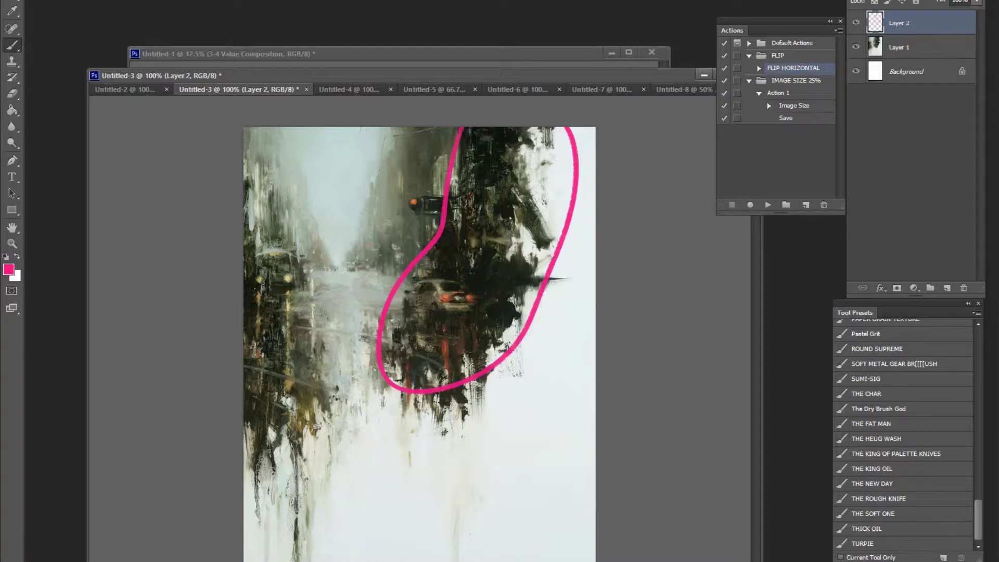
mouse_move(507, 139)
left_mouse_down()
mouse_move(466, 169)
mouse_move(512, 148)
left_mouse_up()
key("ctrl+z")
left_click(114, 86)
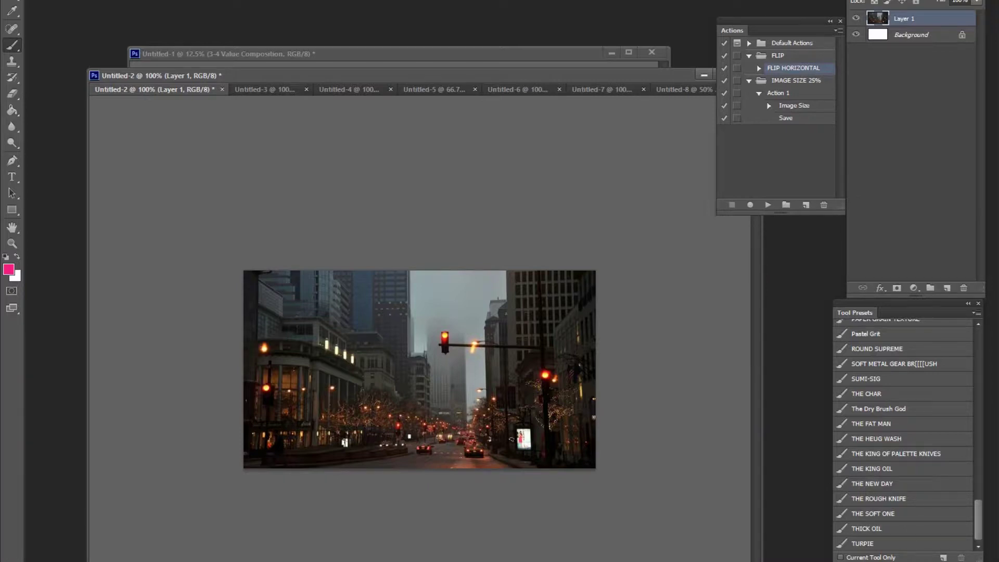
Step: On Untitled-3, zoom in on the car and paint a pink arc around it
left_click(289, 90)
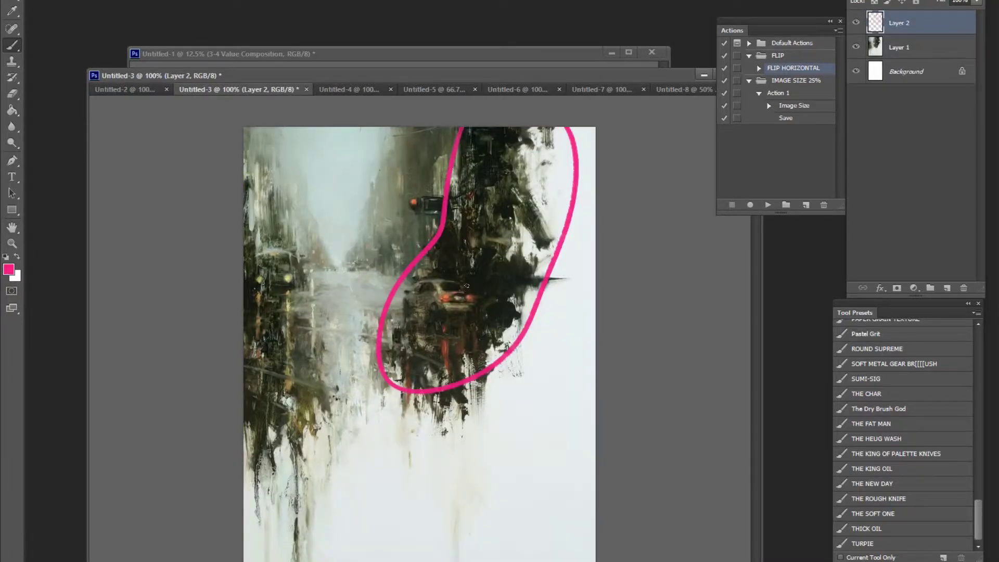
mouse_move(464, 280)
left_mouse_down()
mouse_move(423, 298)
mouse_move(475, 286)
mouse_move(451, 287)
left_mouse_up()
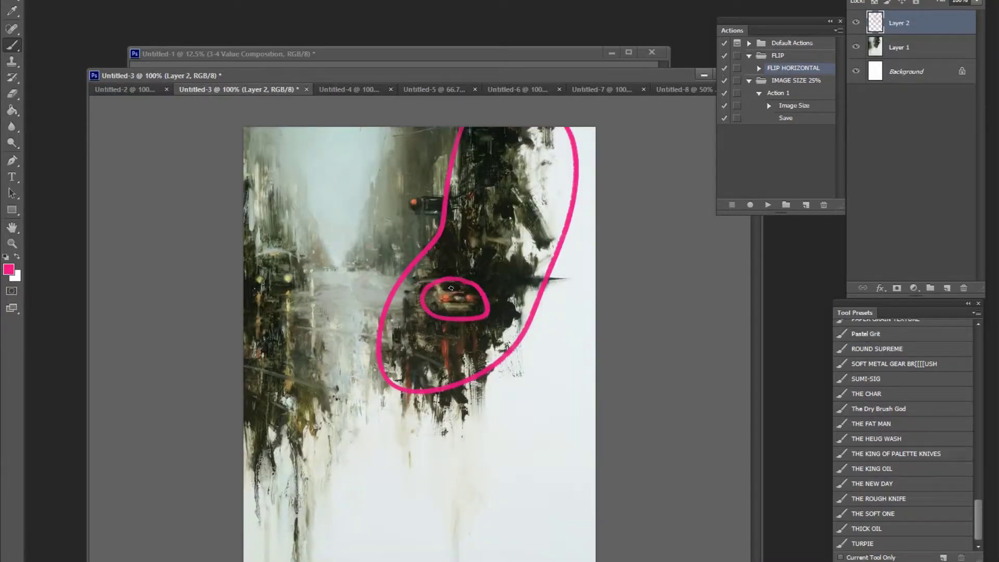
key("ctrl+z")
key("z")
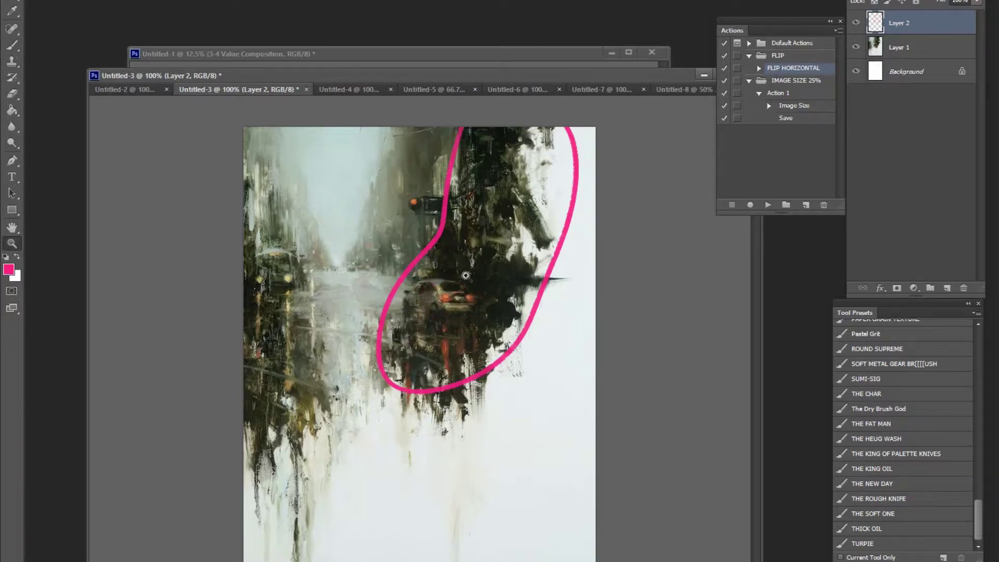
left_click(462, 276)
key("b")
left_click_drag(424, 292, 481, 282)
Step: Try a pink loop and several pink arrows around the car, then undo them
left_click_drag(404, 343, 450, 288)
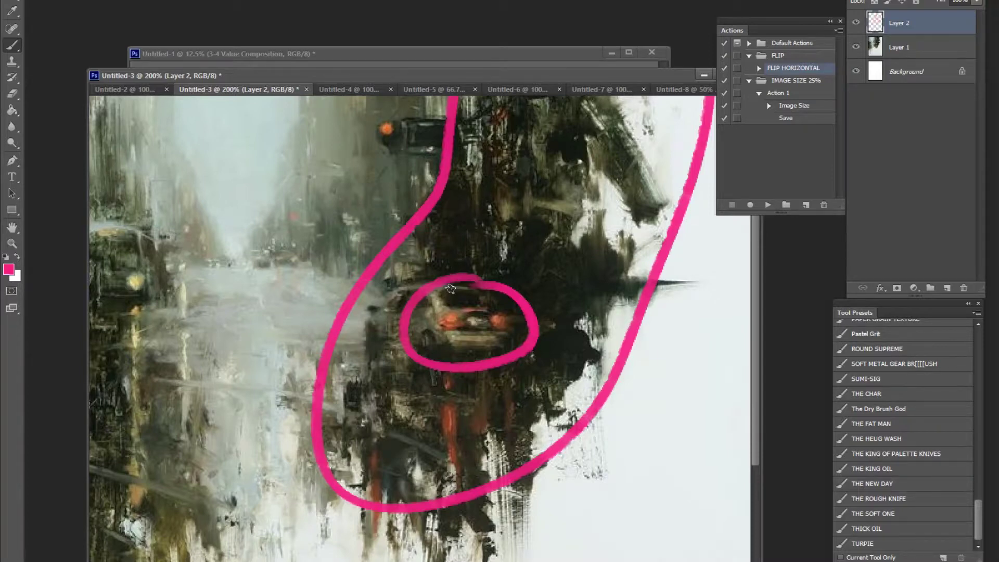
key("ctrl+z")
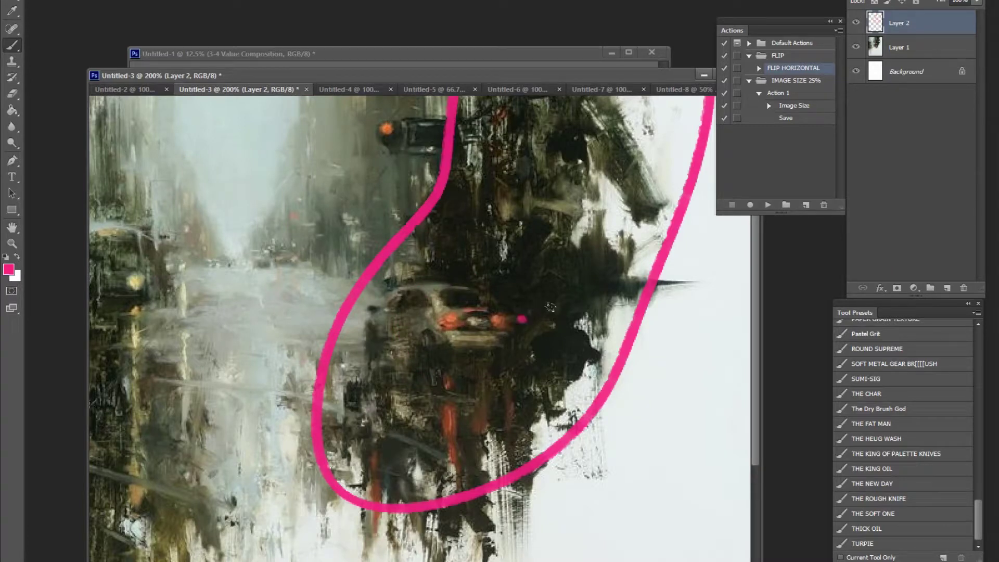
left_click_drag(520, 320, 578, 291)
left_click_drag(561, 286, 574, 305)
mouse_move(472, 358)
left_mouse_down()
mouse_move(466, 394)
mouse_move(478, 388)
left_mouse_up()
mouse_move(440, 338)
left_mouse_down()
mouse_move(391, 361)
mouse_move(419, 370)
left_mouse_up()
key("ctrl+alt+z")
key("ctrl+alt+z")
key("ctrl+alt+z")
key("ctrl+alt+z")
key("ctrl+alt+z")
key("ctrl+alt+z")
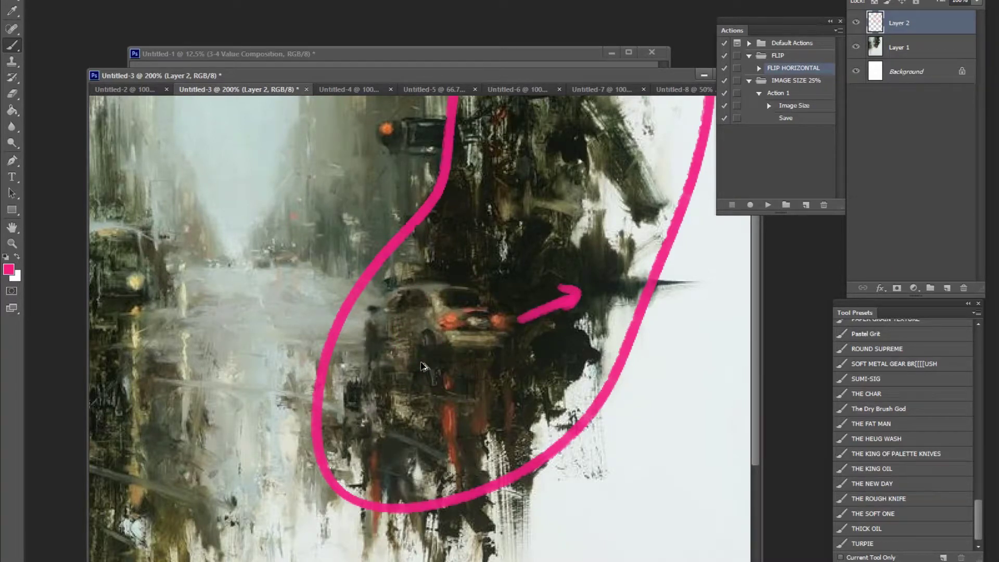
Step: Circle the traffic light with a small pink loop and brush a pink spiral around the car
mouse_move(499, 269)
left_mouse_down()
mouse_move(445, 276)
mouse_move(525, 319)
mouse_move(463, 285)
left_mouse_up()
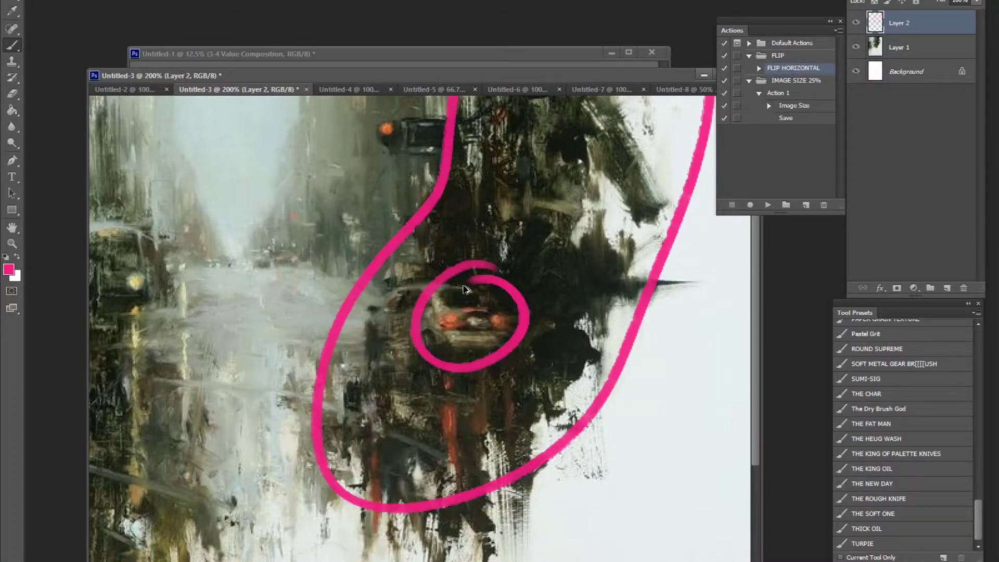
key("ctrl+alt+z")
left_click_drag(411, 111, 413, 138)
mouse_move(514, 281)
left_mouse_down()
mouse_move(514, 322)
mouse_move(462, 304)
left_mouse_up()
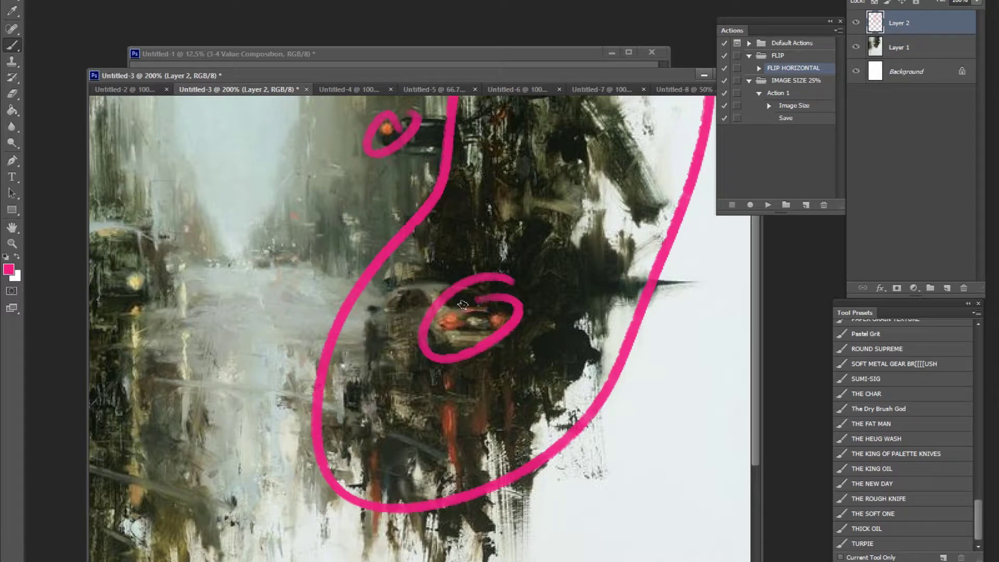
Step: Zoom back to 100%, undo all pink strokes, and reset colours to default black
key("z")
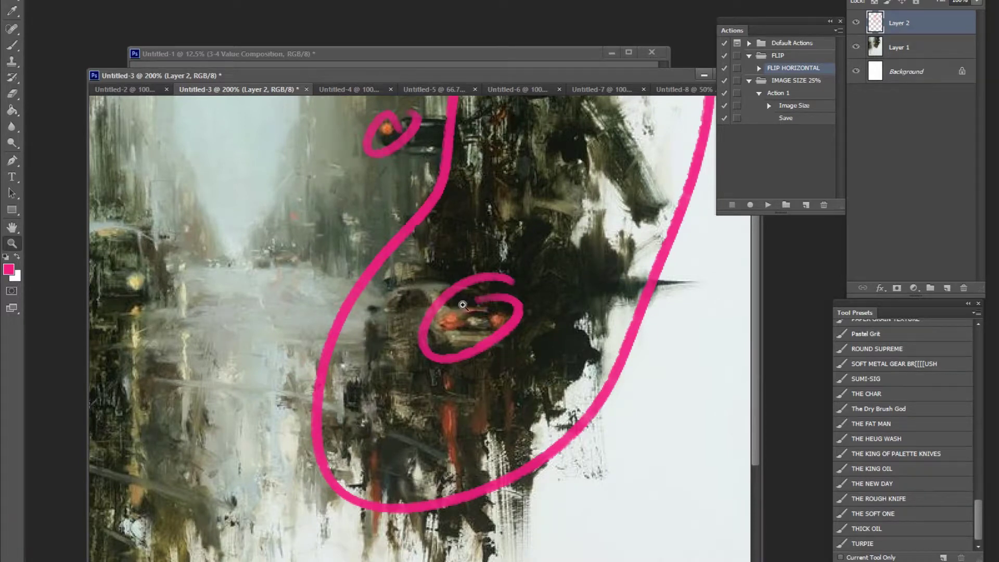
left_click(557, 317, "alt")
key("ctrl+alt+z")
key("ctrl+alt+z")
key("ctrl+alt+z")
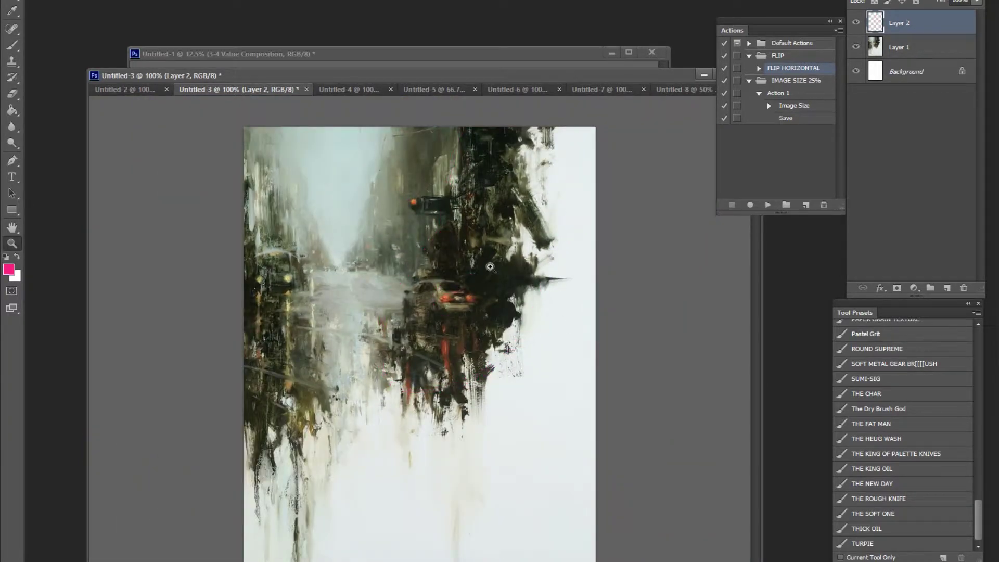
key("b")
mouse_move(472, 298)
left_mouse_down()
mouse_move(484, 279)
mouse_move(504, 298)
mouse_move(493, 271)
left_mouse_up()
key("ctrl+alt+z")
key("ctrl+alt+z")
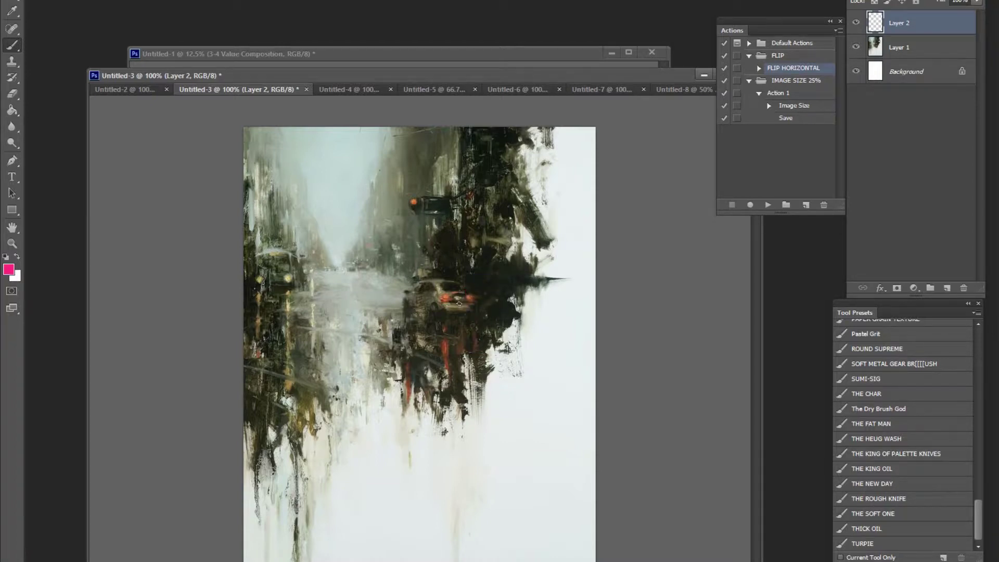
key("d")
left_click(9, 269)
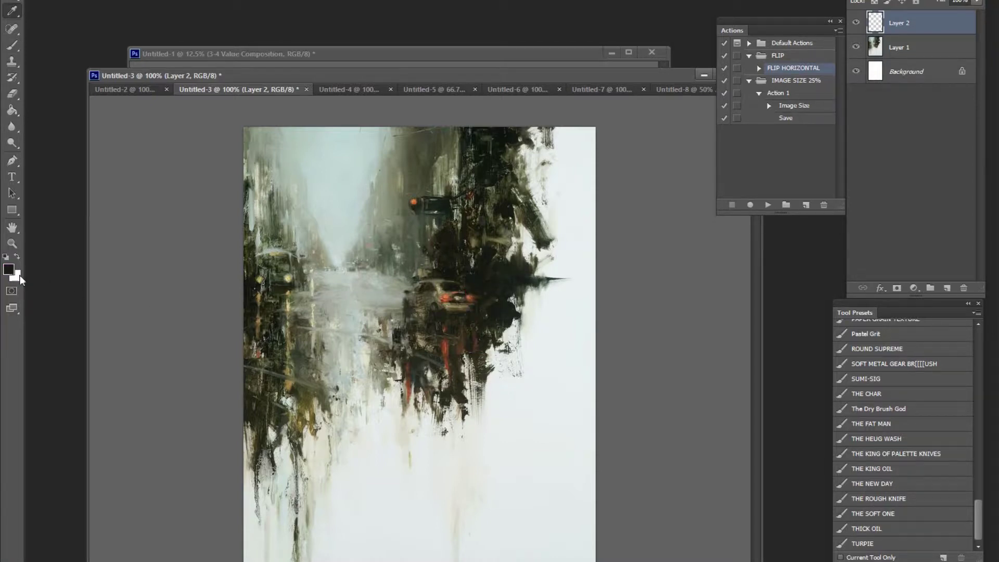
left_click(268, 394)
left_click_drag(304, 510, 305, 519)
left_click(252, 371)
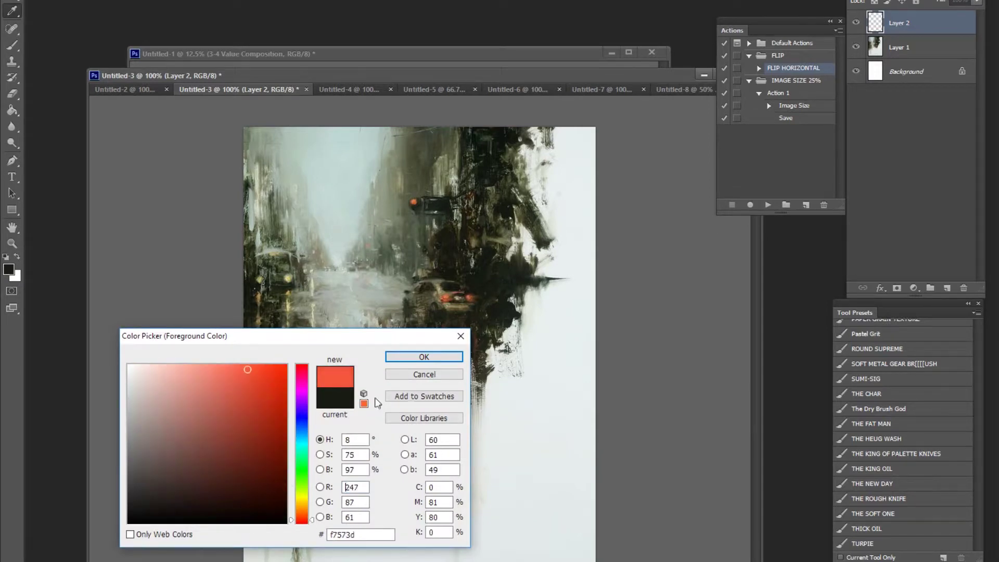
left_click(424, 356)
key("b")
mouse_move(451, 128)
left_mouse_down()
mouse_move(450, 156)
mouse_move(417, 121)
left_mouse_up()
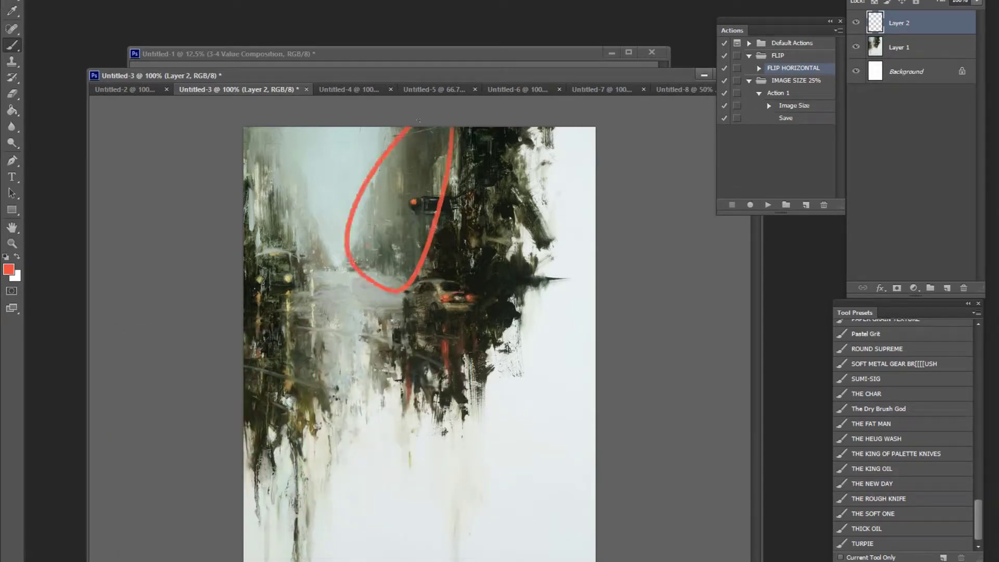
left_click(8, 269)
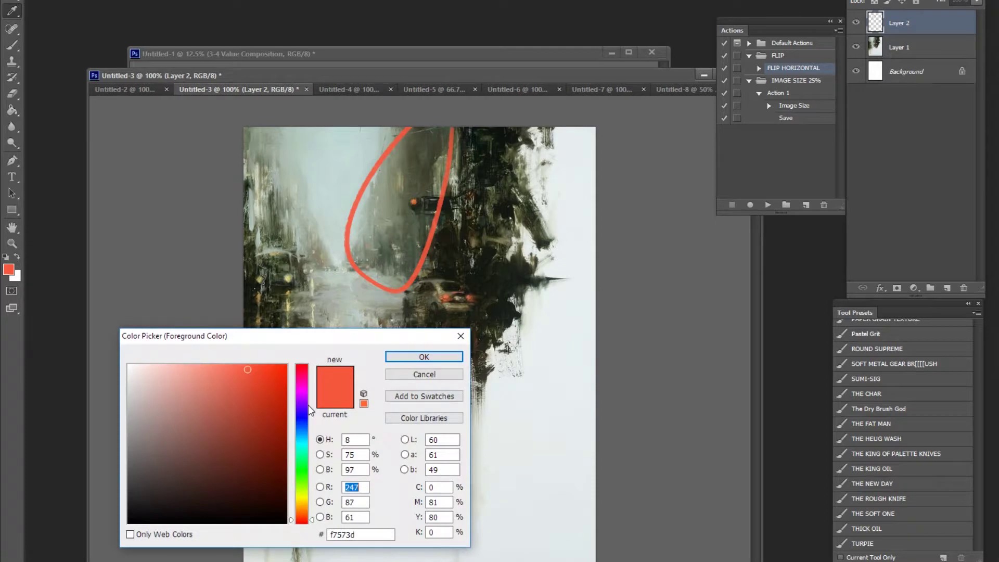
left_click(306, 397)
left_click(422, 351)
mouse_move(473, 133)
left_mouse_down()
mouse_move(414, 287)
mouse_move(541, 130)
mouse_move(452, 156)
left_mouse_up()
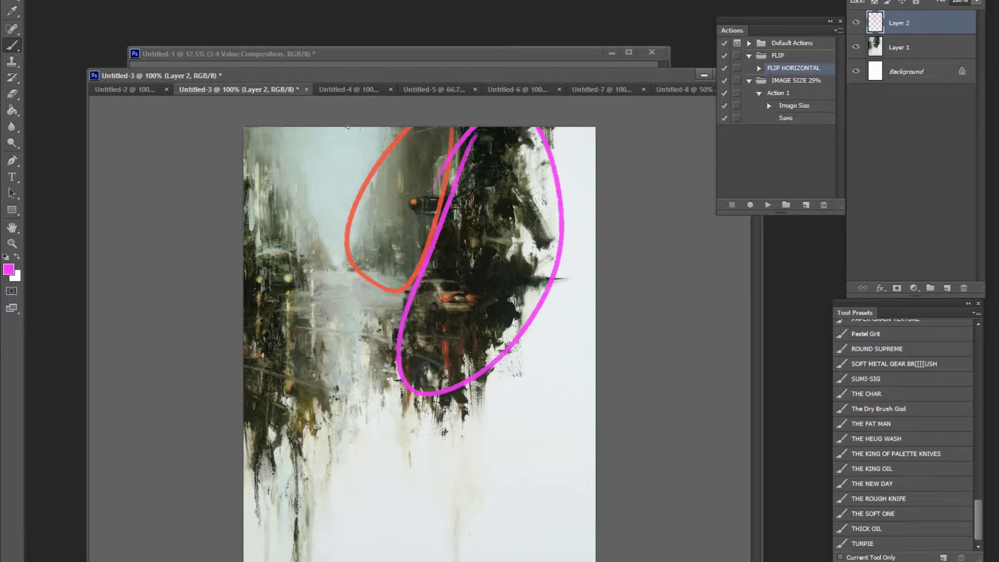
key("ctrl+alt+z")
key("ctrl+alt+z")
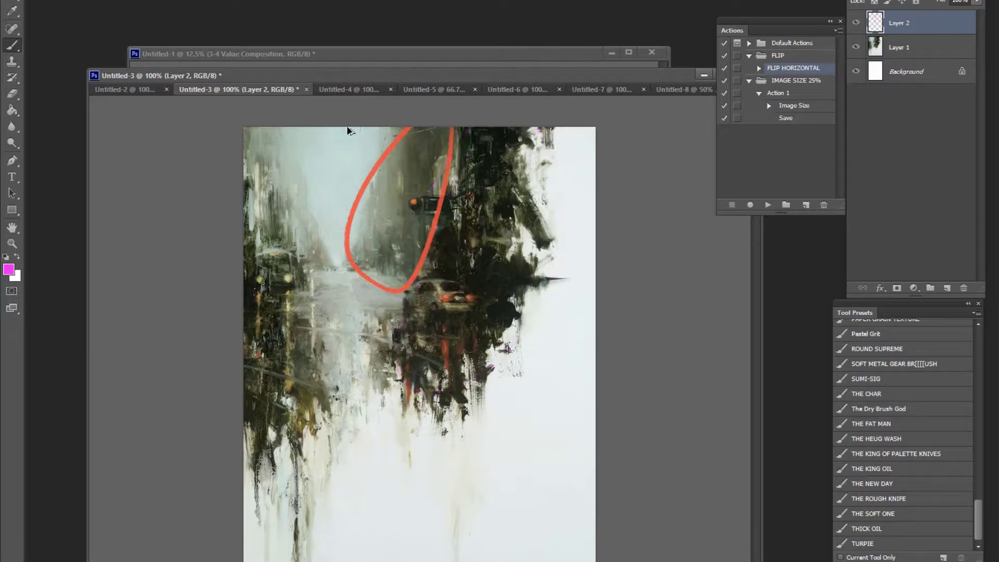
Step: Sample colours and paint black, dark grey and pale grey swatches near the painting's bottom right
left_click(484, 290, "alt")
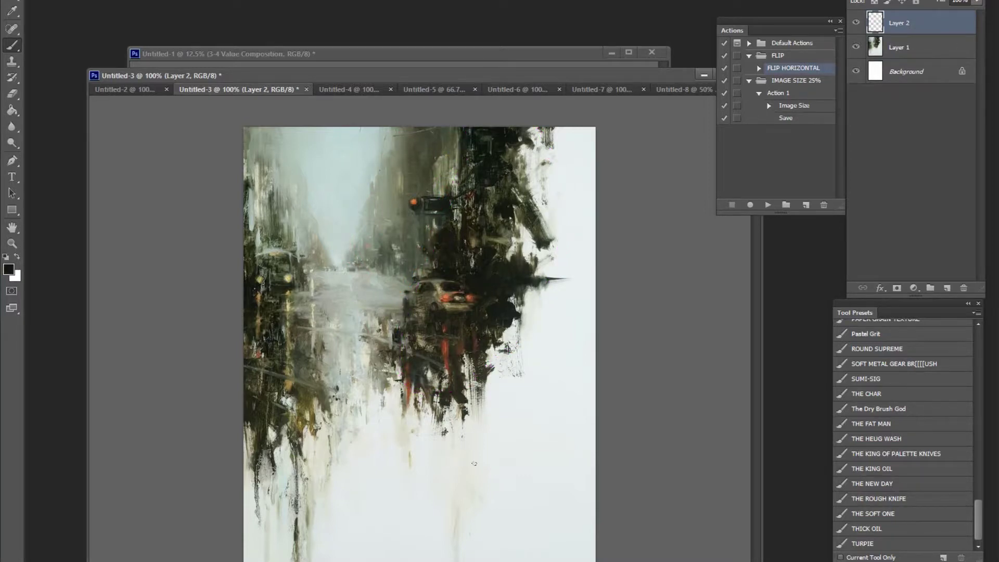
mouse_move(472, 463)
left_mouse_down()
mouse_move(493, 483)
mouse_move(569, 481)
left_mouse_up()
left_click(363, 194, "alt")
left_click(419, 214, "alt")
mouse_move(506, 480)
left_mouse_down()
mouse_move(522, 474)
mouse_move(529, 487)
left_mouse_up()
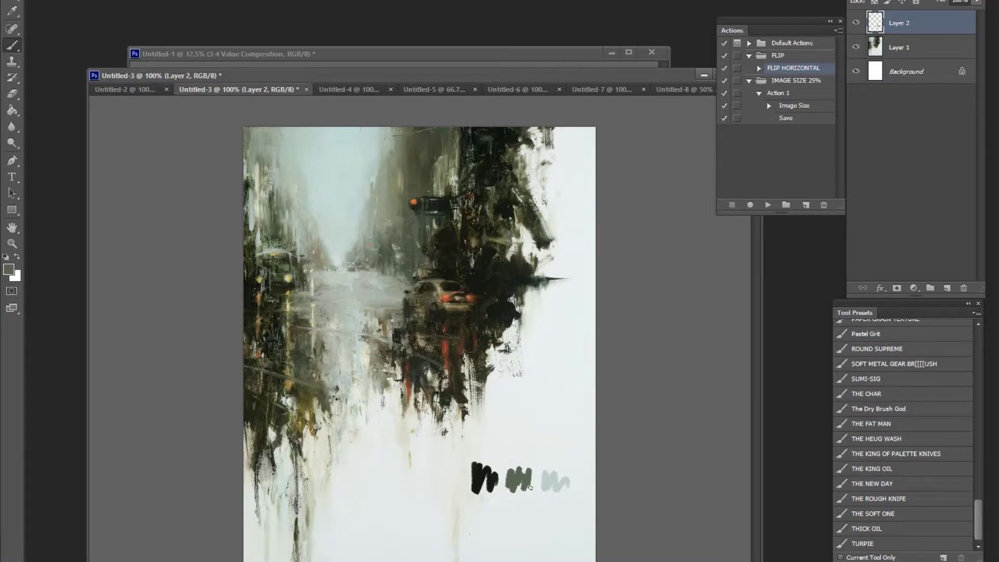
left_click_drag(529, 488, 518, 491)
left_click(962, 49)
key("ctrl+u")
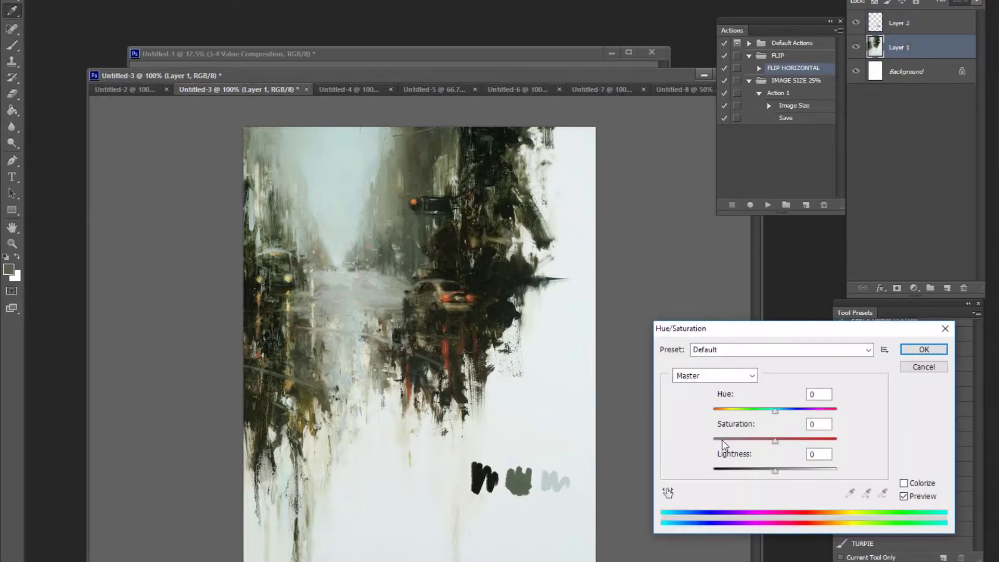
Step: Set Layer 1's saturation to -100, then zoom out to 16.7% and back to 50%
left_click_drag(724, 441, 682, 447)
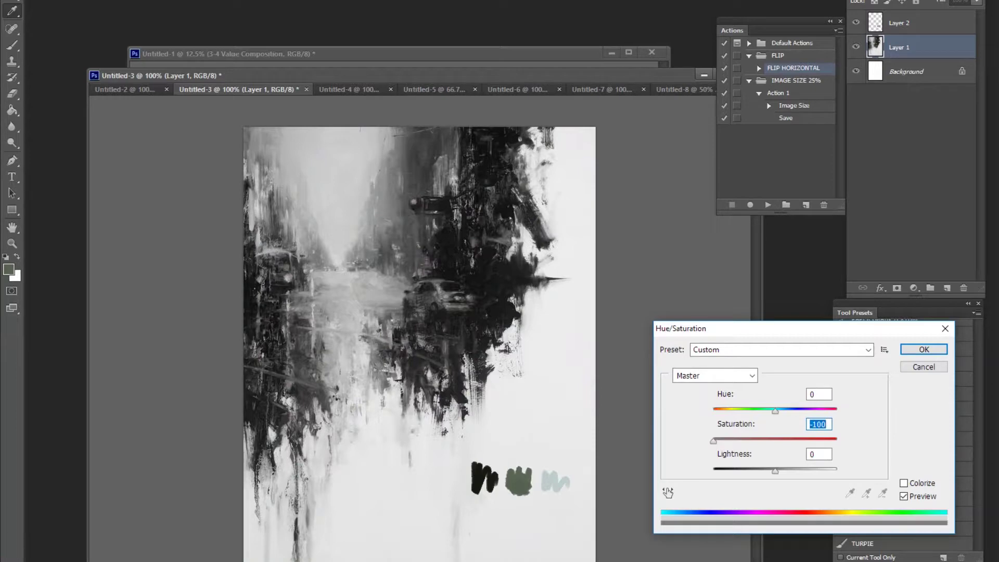
key("Return")
key("z")
left_click(430, 396, "alt")
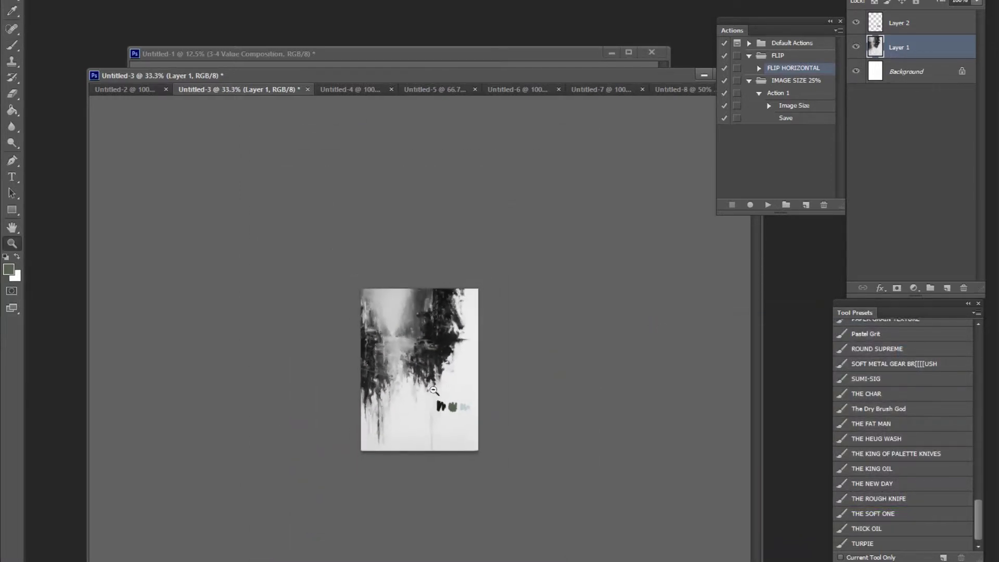
left_click(430, 397, "alt")
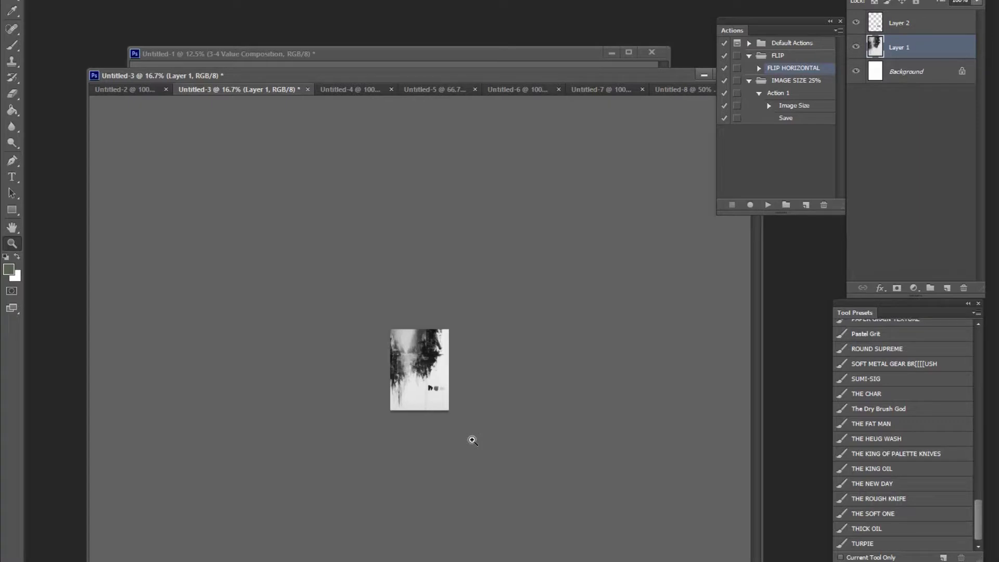
key("ctrl+plus")
key("ctrl+plus")
key("ctrl+plus")
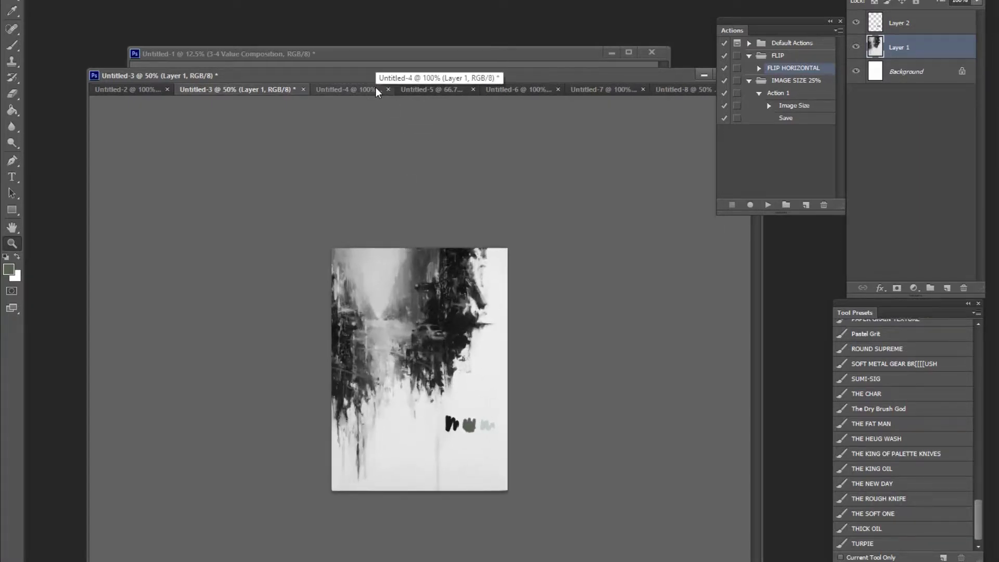
Step: Switch to the Untitled-4 orange street painting and add an empty layer above it for brushing
left_click(370, 89)
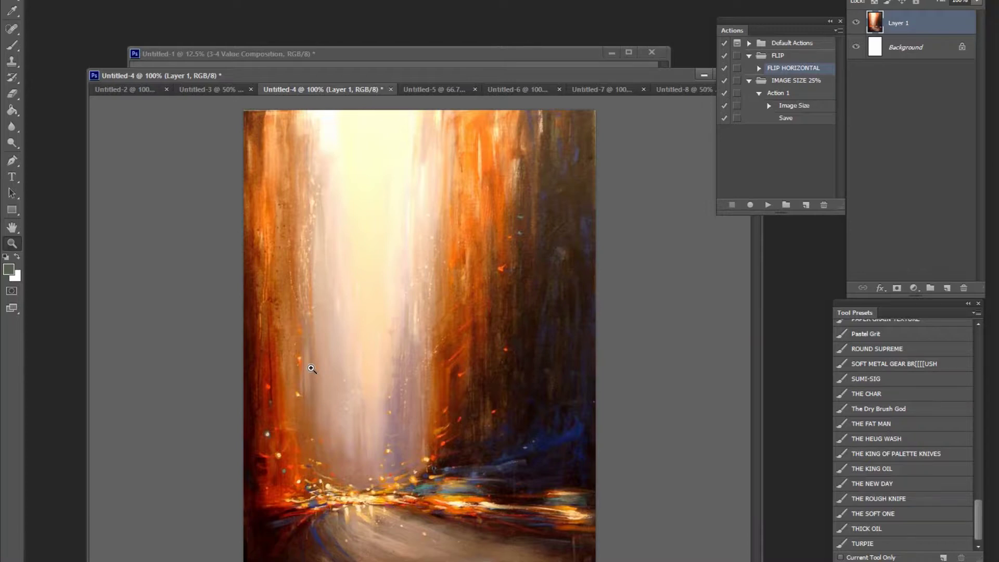
left_click(947, 288)
key("b")
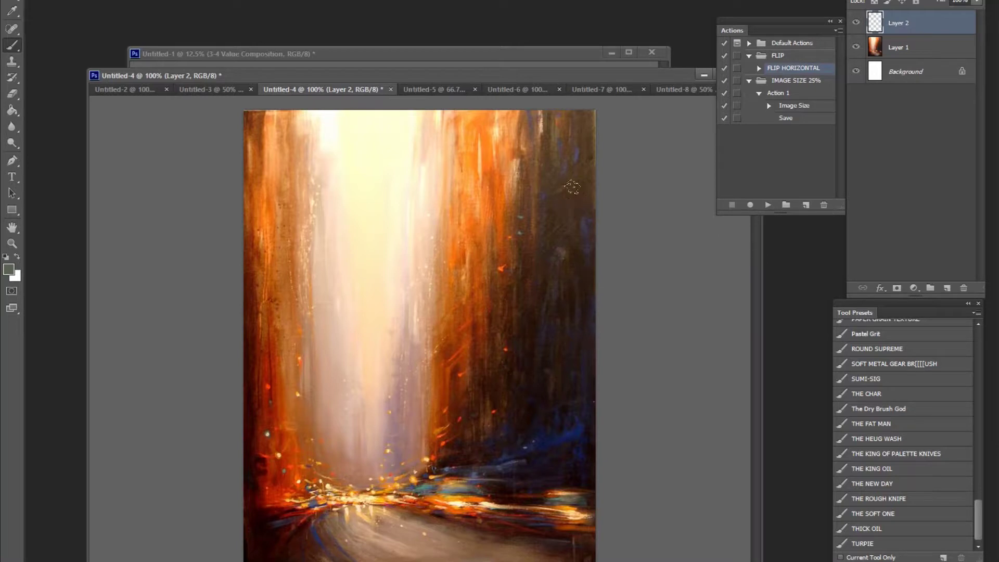
Step: Sketch grey-green loops around the dark right side and the orange walls, then undo them
mouse_move(567, 120)
left_mouse_down()
mouse_move(596, 470)
mouse_move(555, 141)
left_mouse_up()
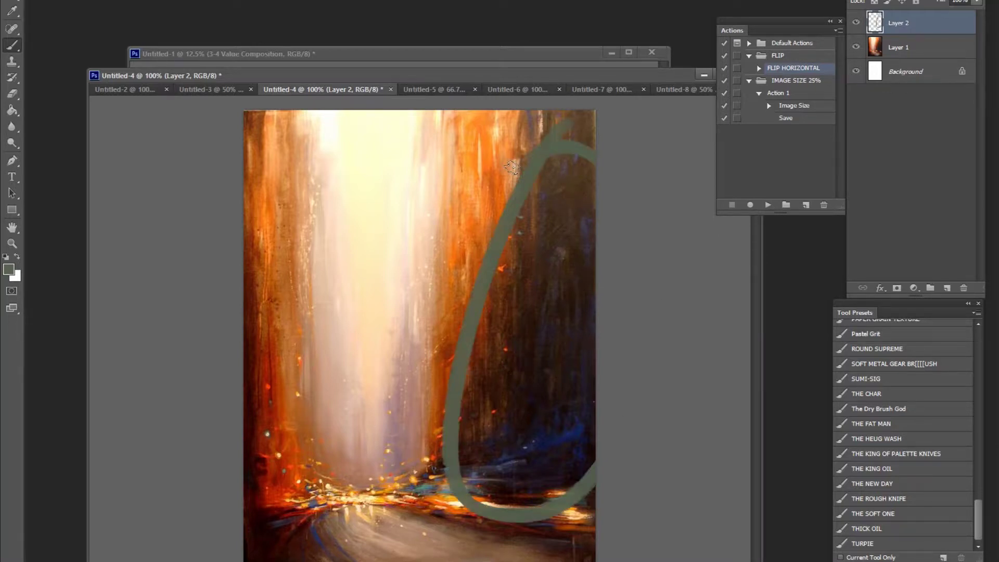
key("ctrl+z")
left_click_drag(249, 213, 270, 559)
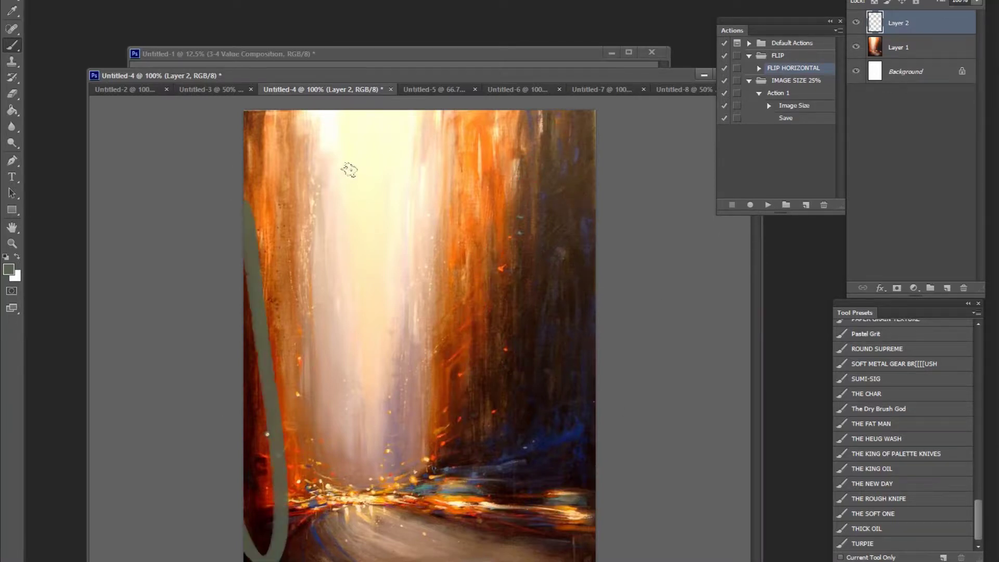
key("ctrl+z")
mouse_move(270, 120)
left_mouse_down()
mouse_move(247, 307)
mouse_move(276, 482)
mouse_move(333, 468)
mouse_move(310, 121)
mouse_move(273, 122)
mouse_move(265, 189)
left_mouse_up()
mouse_move(468, 110)
left_mouse_down()
mouse_move(447, 221)
mouse_move(426, 485)
mouse_move(489, 143)
left_mouse_up()
key("ctrl+z")
mouse_move(467, 110)
left_mouse_down()
mouse_move(447, 188)
mouse_move(511, 138)
mouse_move(518, 112)
left_mouse_up()
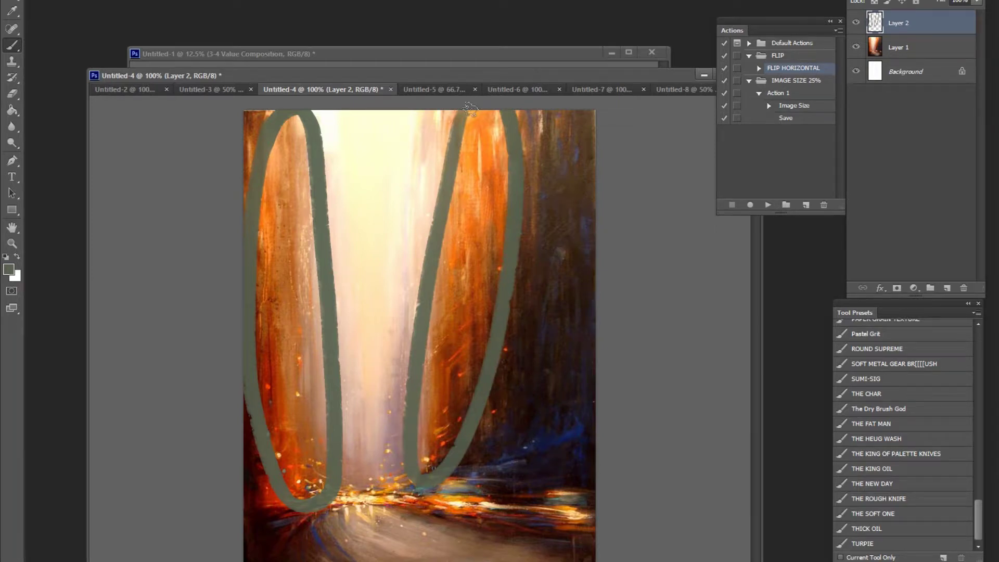
key("ctrl+alt+z")
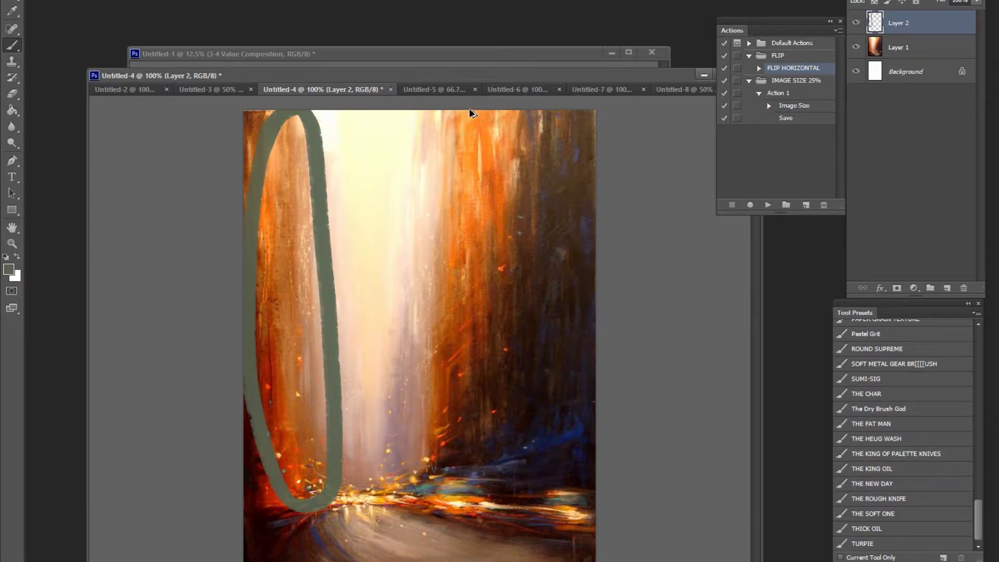
key("ctrl+alt+z")
Step: Circle the street lights and loop the dark right side in grey-green, then undo all strokes
mouse_move(460, 460)
left_mouse_down()
mouse_move(305, 465)
mouse_move(501, 532)
mouse_move(459, 435)
mouse_move(310, 522)
mouse_move(552, 494)
left_mouse_up()
key("ctrl+z")
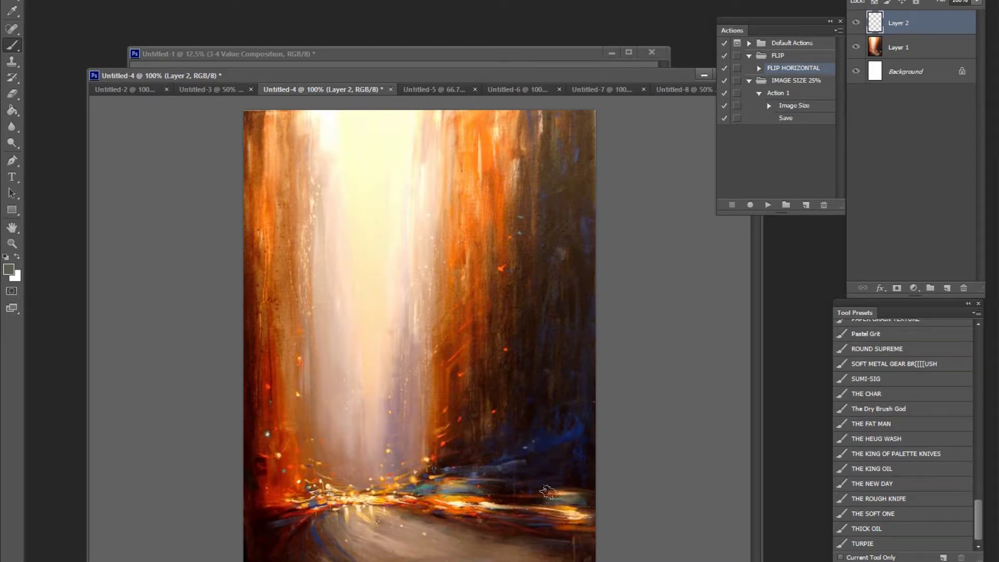
left_click_drag(541, 176, 570, 130)
left_click_drag(515, 146, 485, 185)
left_click_drag(253, 224, 265, 559)
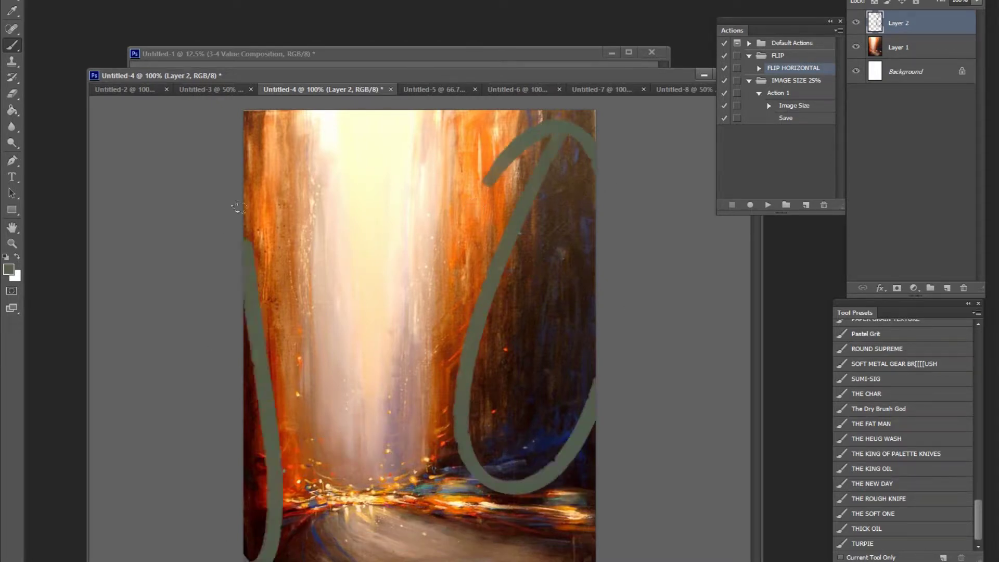
key("ctrl+alt+z")
key("ctrl+alt+z")
key("ctrl+alt+z")
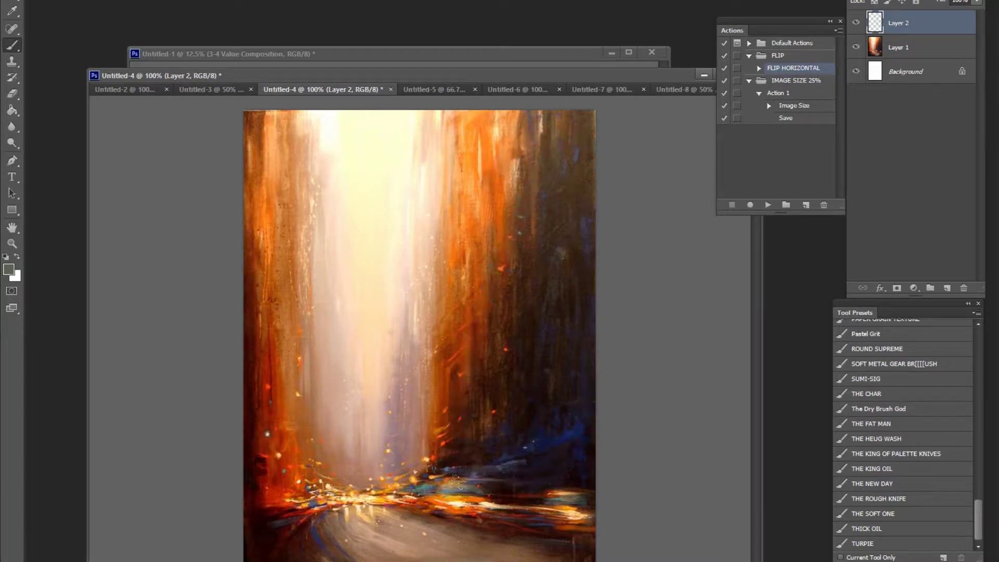
mouse_move(424, 458)
left_mouse_down()
mouse_move(288, 479)
mouse_move(431, 445)
left_mouse_up()
key("ctrl+z")
Step: Try brightening Layer 1 with Curves, cancel the adjustment, and bring up Hue/Saturation instead
left_click(905, 48)
key("ctrl+m")
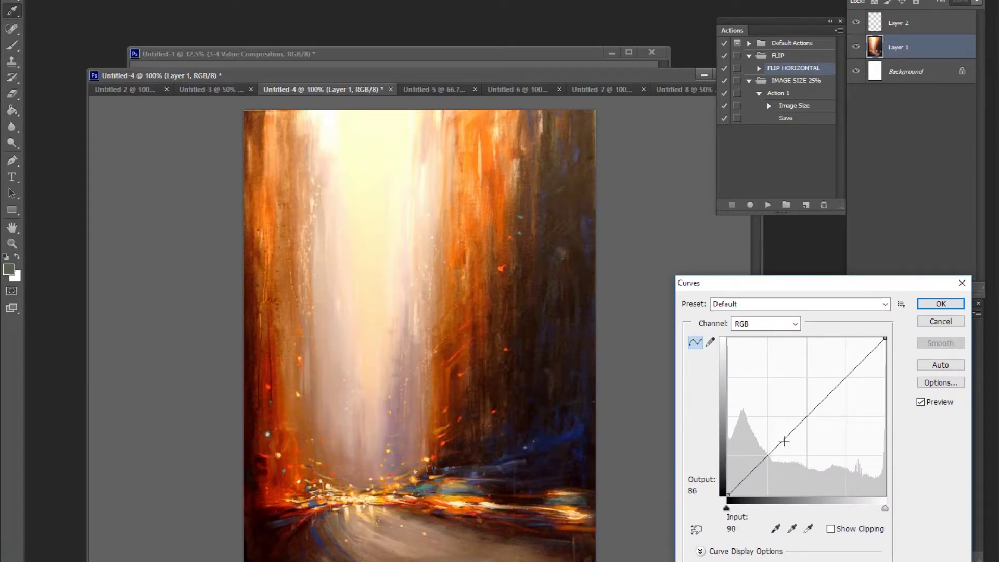
left_click_drag(784, 440, 785, 410)
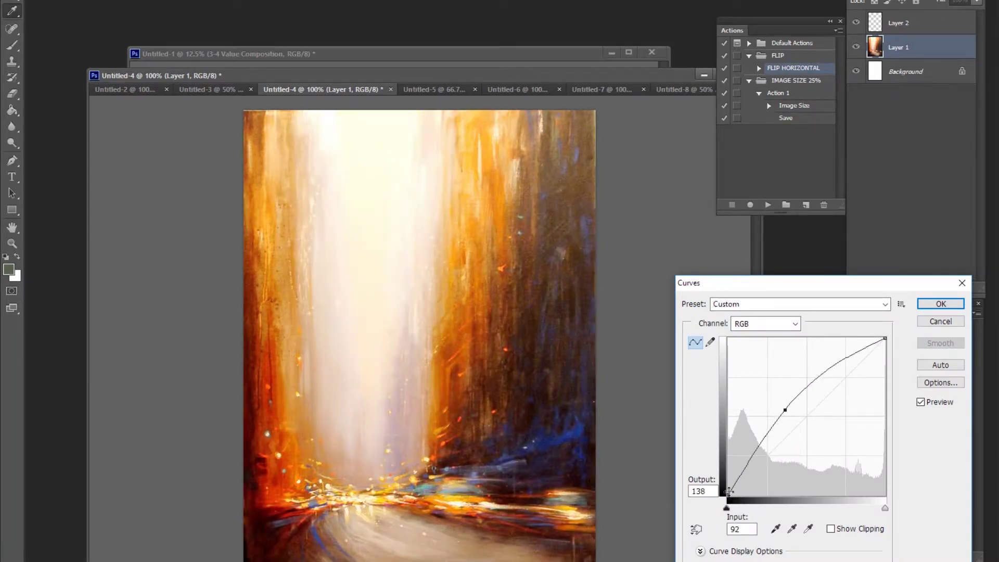
left_click_drag(728, 491, 728, 467)
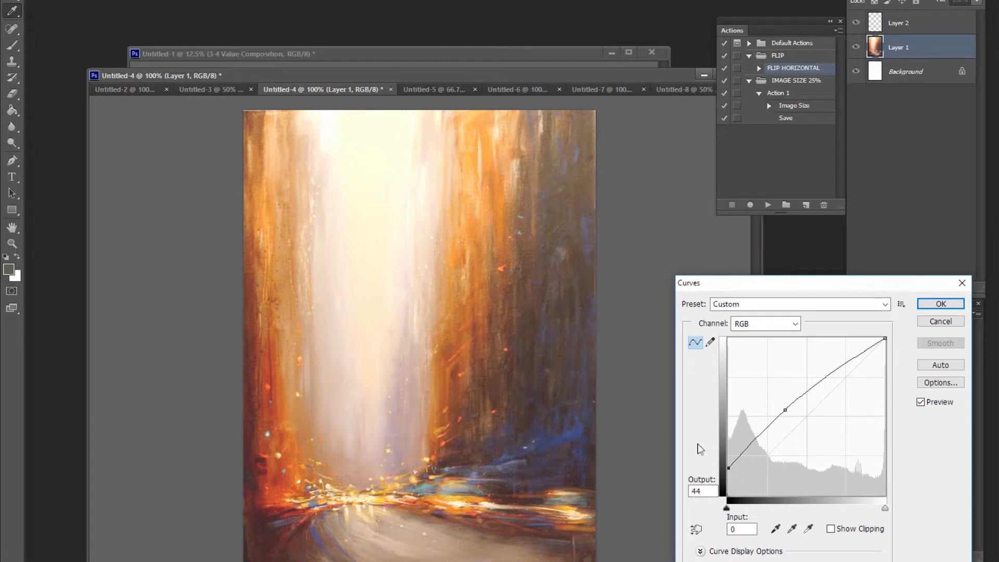
left_click_drag(521, 78, 517, 13)
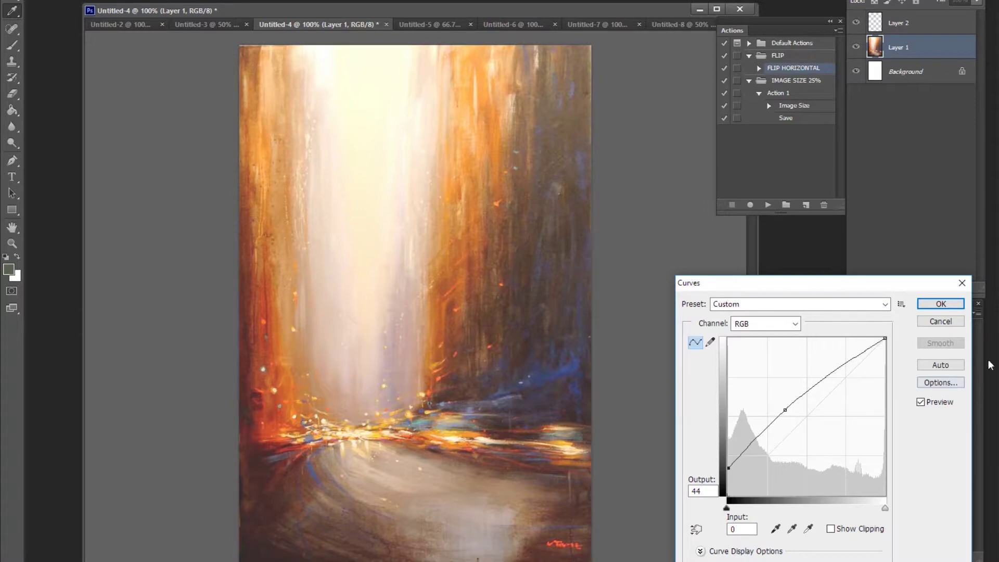
left_click(958, 323)
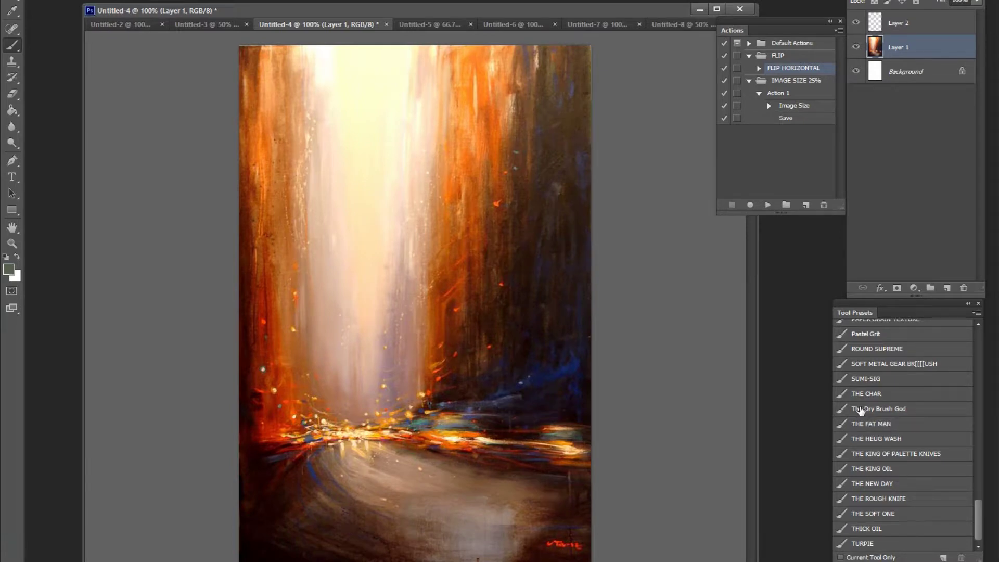
key("ctrl+u")
Step: Preview the orange painting at Lightness -100, then Saturation -100, cancelling both times
left_click_drag(761, 438, 695, 480)
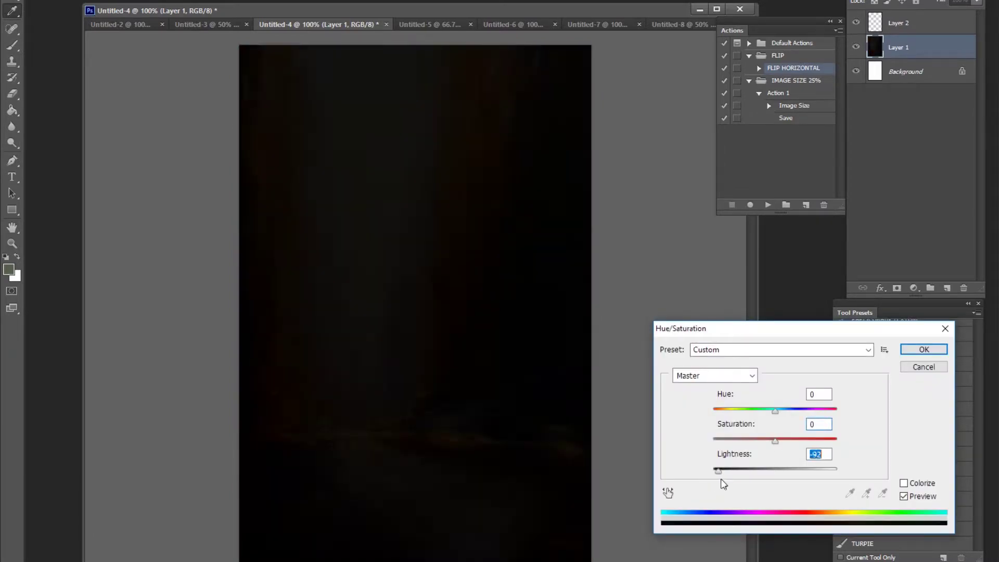
key("Escape")
key("ctrl+u")
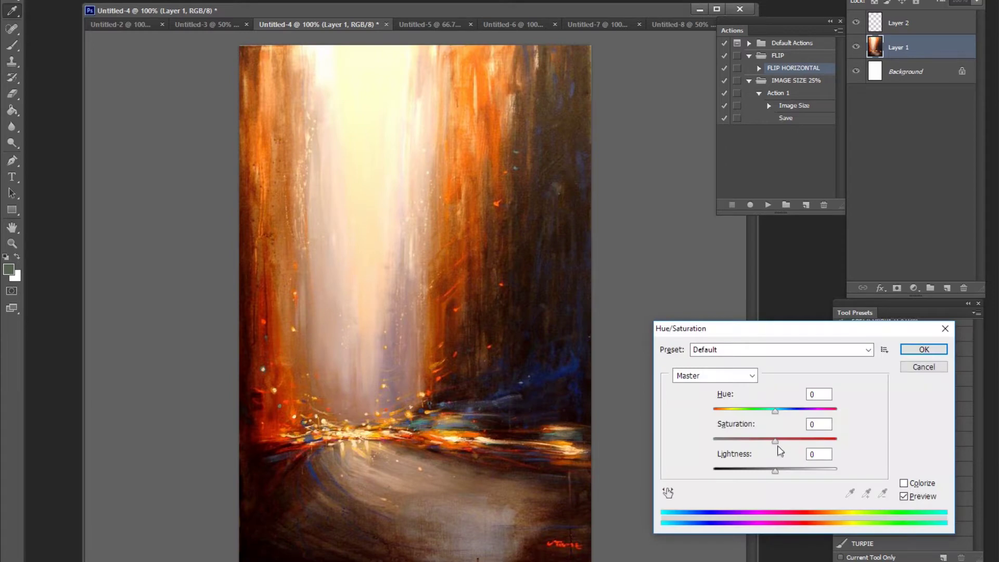
left_click_drag(774, 441, 656, 450)
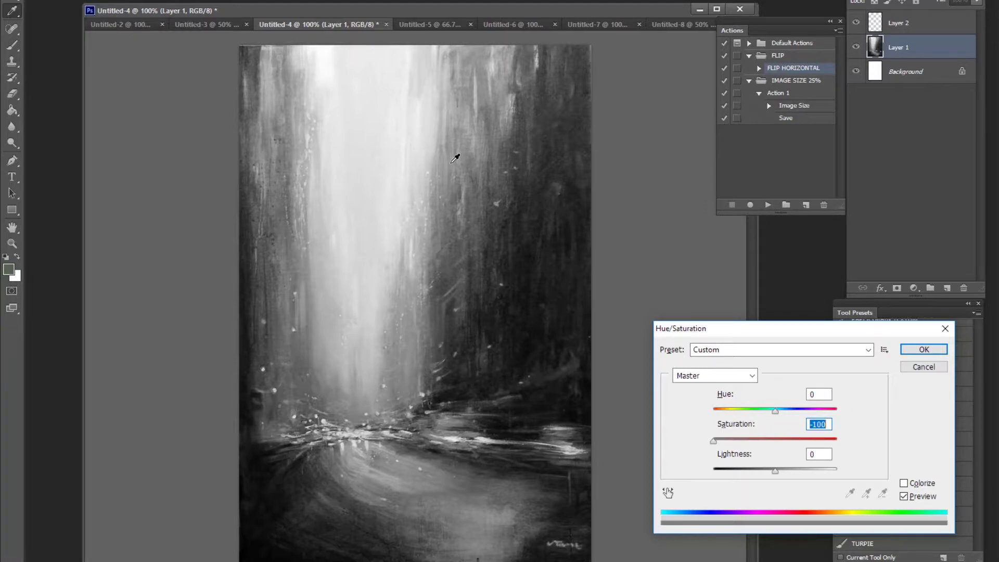
key("Escape")
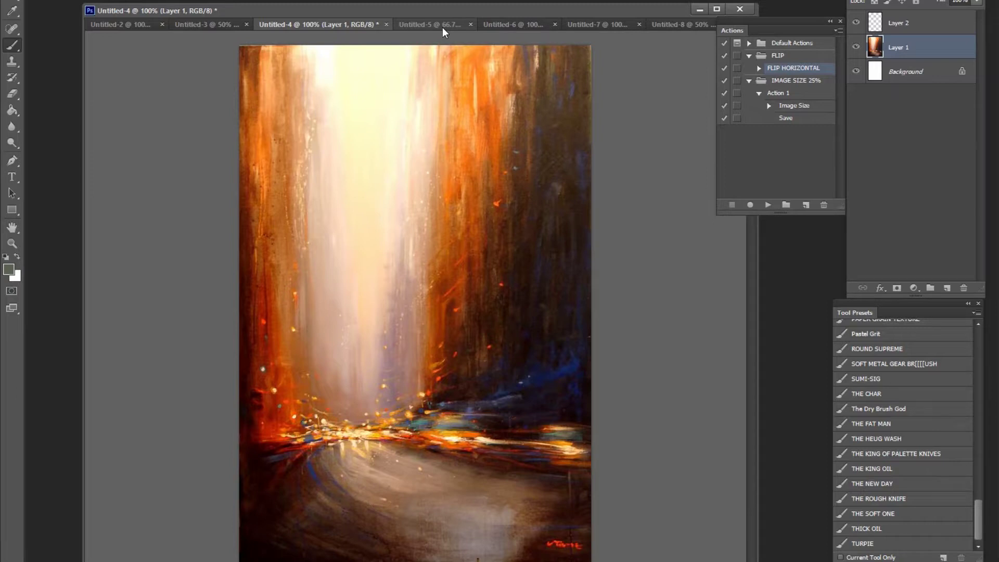
Step: Switch to the Untitled-5 moon painting and add an empty Layer 2 above Layer 1
left_click(443, 28)
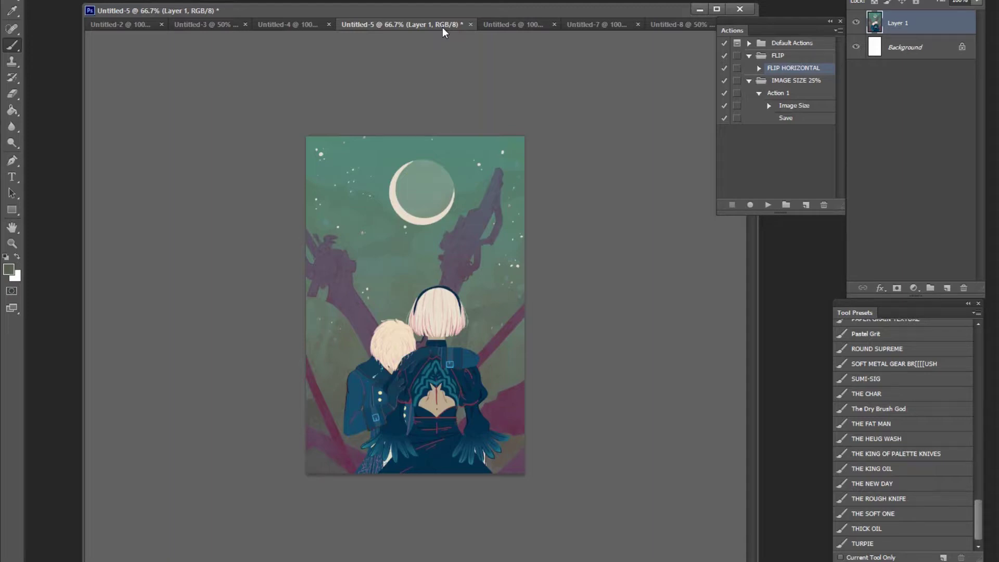
left_click(944, 288)
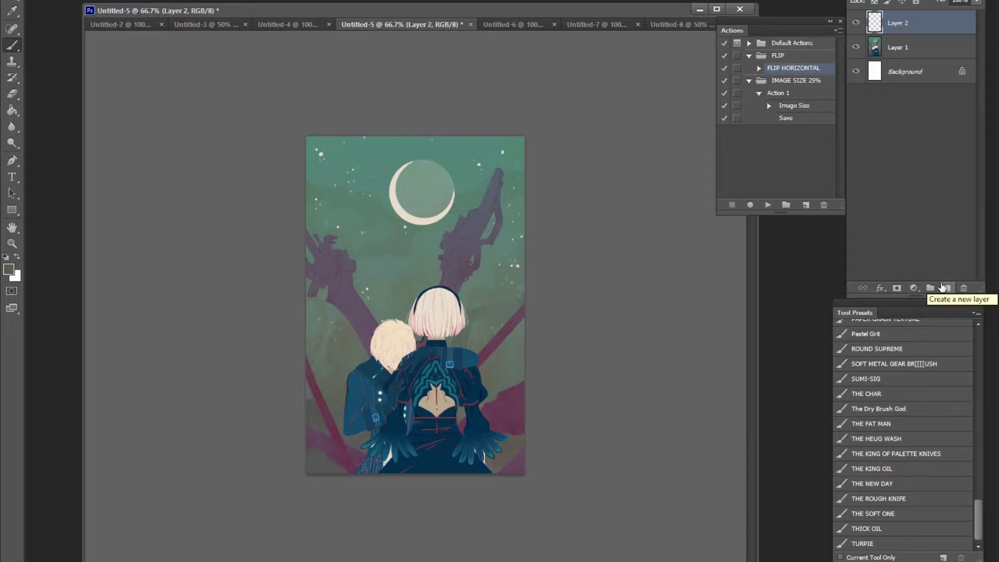
Step: Set the brush colour to bright pink, ring the moon and both heads, then undo
left_click(9, 269)
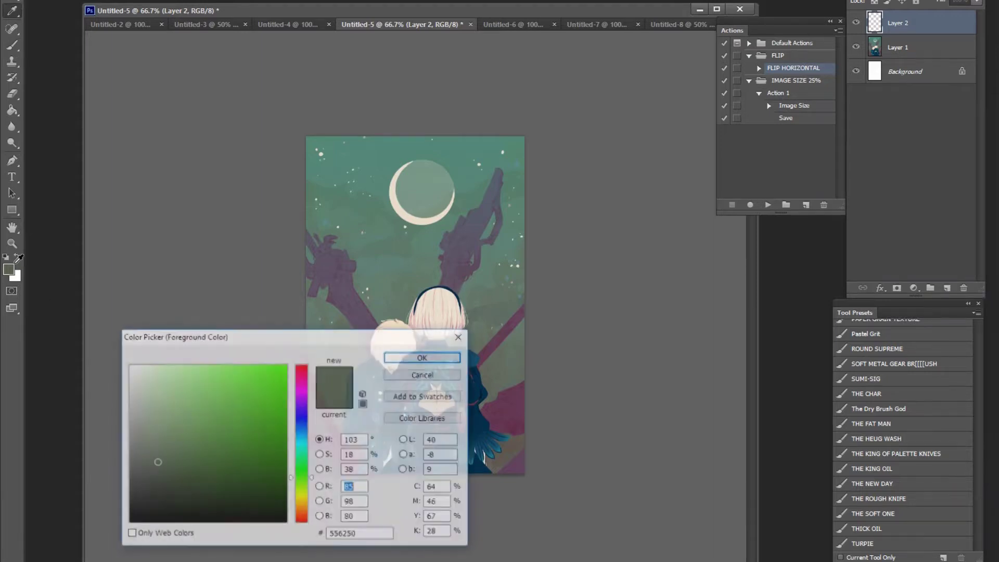
left_click(302, 383)
left_click(249, 383)
left_click(424, 356)
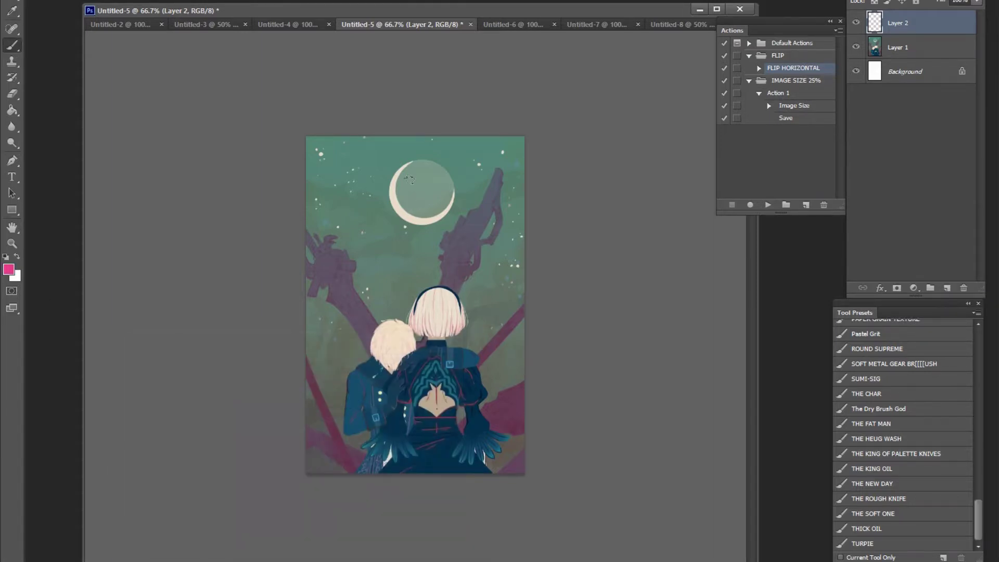
key("b")
mouse_move(406, 151)
left_mouse_down()
mouse_move(402, 230)
mouse_move(416, 148)
left_mouse_up()
left_click_drag(398, 308, 422, 338)
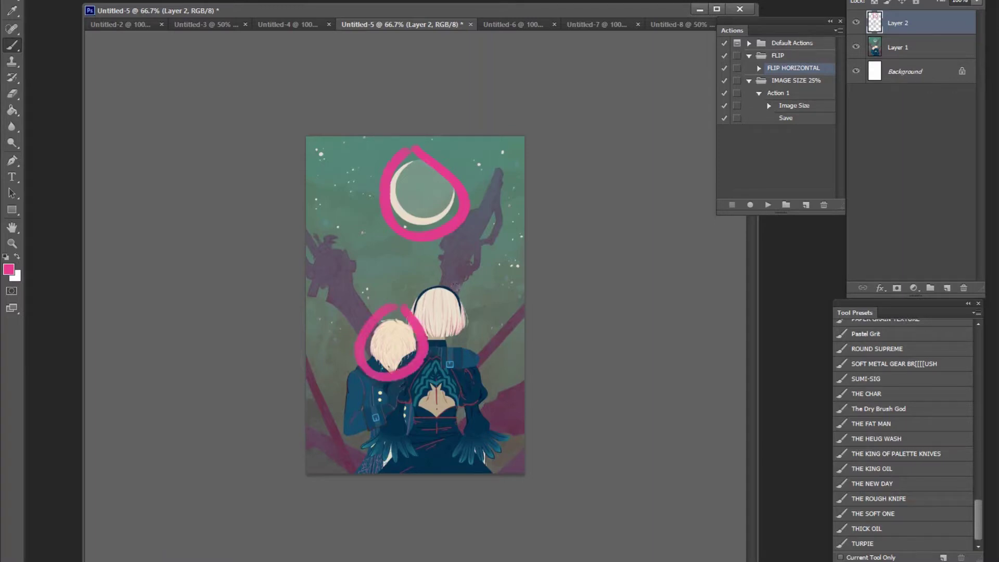
mouse_move(455, 283)
left_mouse_down()
mouse_move(477, 291)
mouse_move(468, 272)
left_mouse_up()
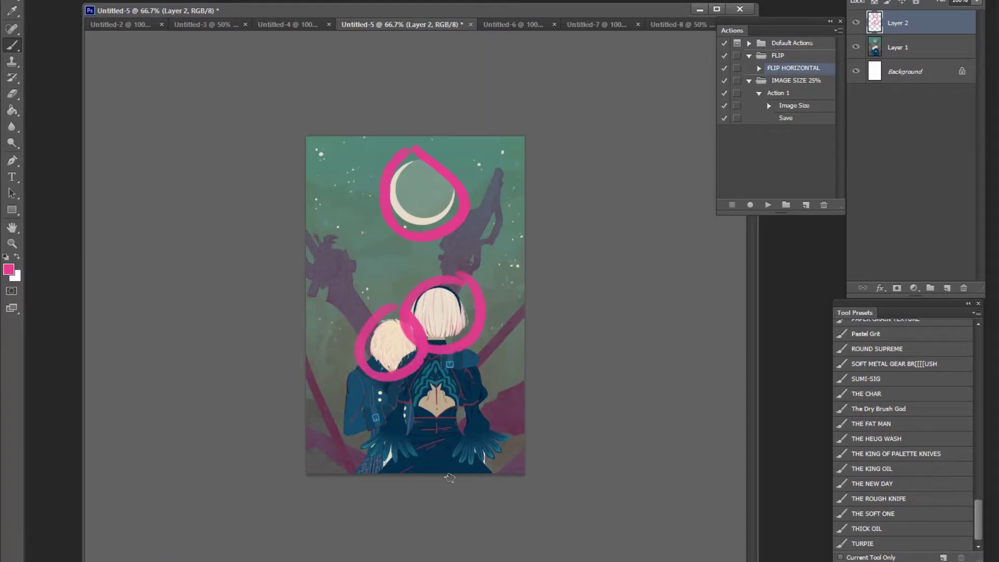
key("ctrl+alt+z")
key("ctrl+alt+z")
key("ctrl+alt+z")
key("ctrl+alt+z")
key("ctrl+alt+z")
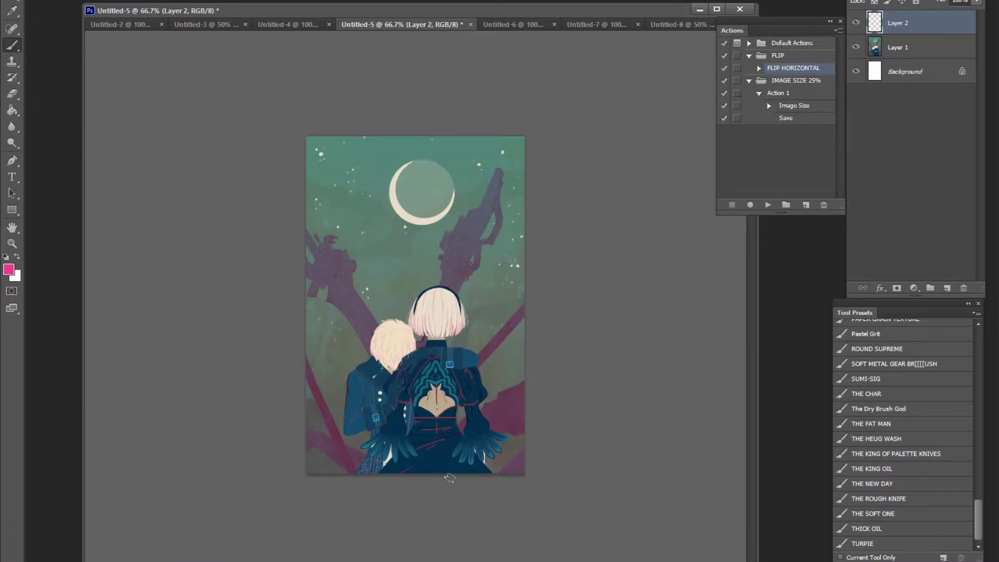
Step: Outline the two figures in pink, remove it, and switch to the Untitled-6 San Frantokyo artwork
mouse_move(373, 359)
left_mouse_down()
mouse_move(339, 420)
mouse_move(355, 473)
left_mouse_up()
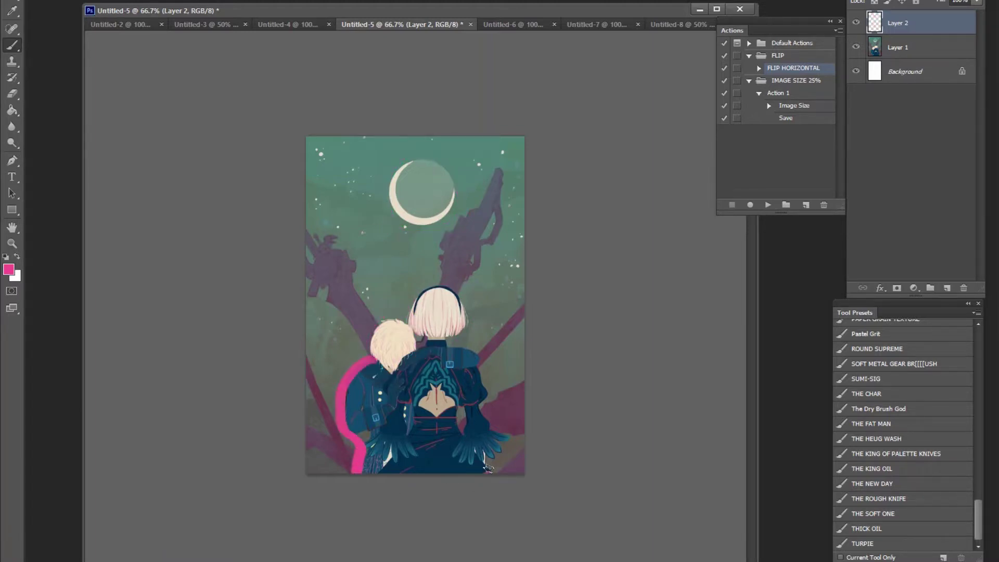
mouse_move(488, 467)
left_mouse_down()
mouse_move(499, 412)
mouse_move(473, 348)
mouse_move(349, 377)
left_mouse_up()
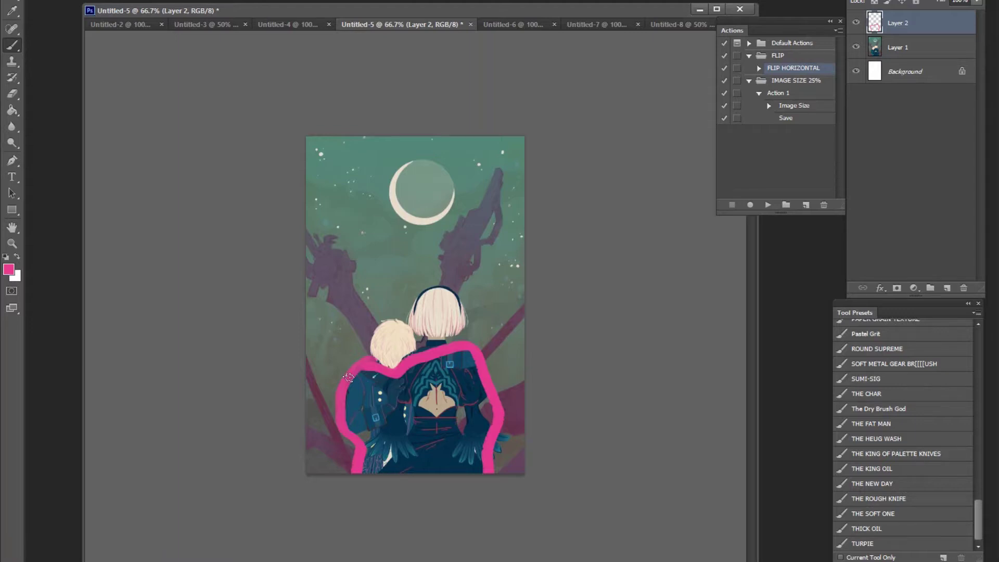
key("ctrl+z")
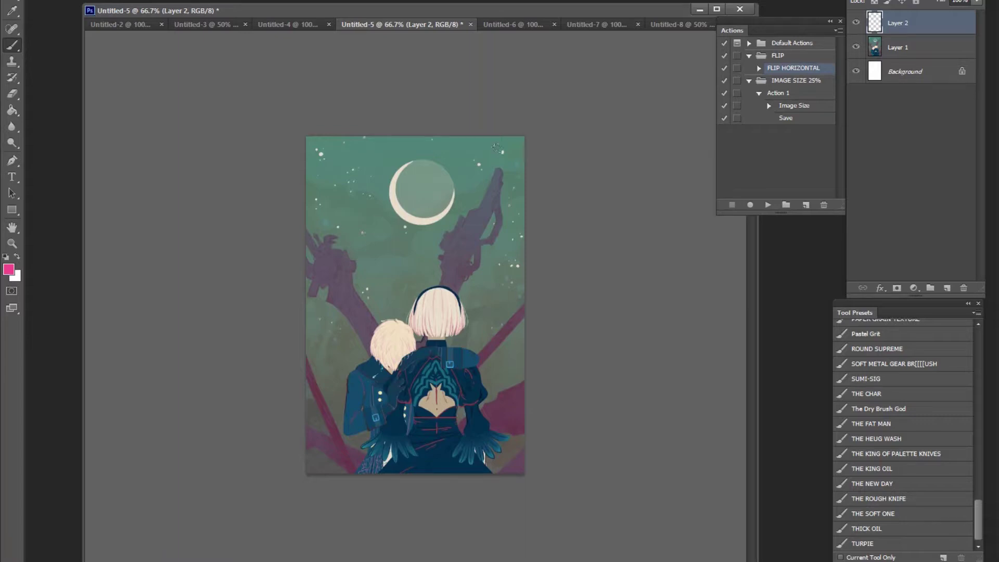
left_click(532, 23)
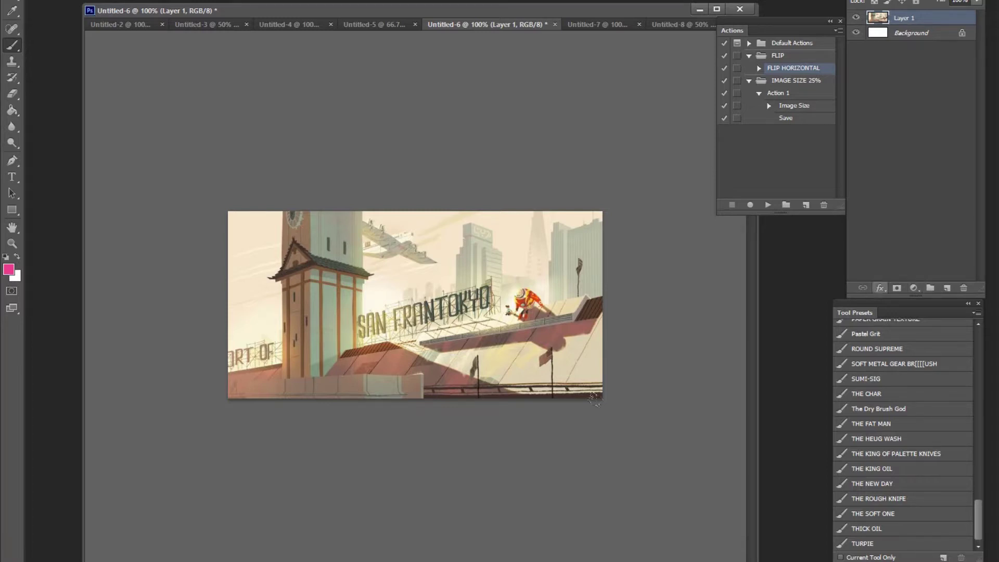
Step: Zoom out on the San Frantokyo painting and add an empty Layer 2 above Layer 1
key("z")
key("ctrl+minus")
key("ctrl+minus")
key("ctrl+minus")
left_click(947, 288)
Step: Paint blue flow lines across the image, along the tower's left side and the lower right
key("b")
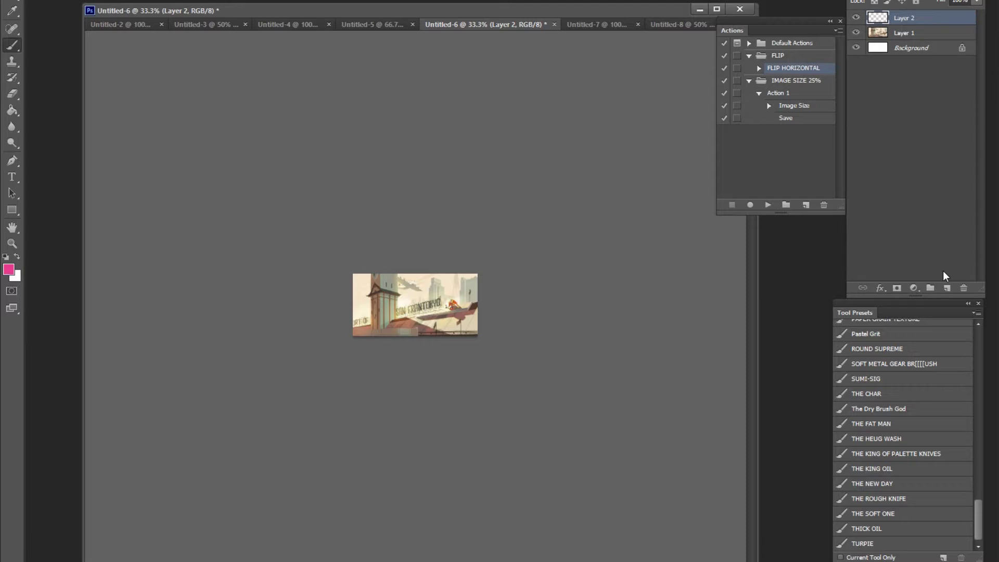
left_click(9, 269)
left_click(301, 418)
left_click(239, 373)
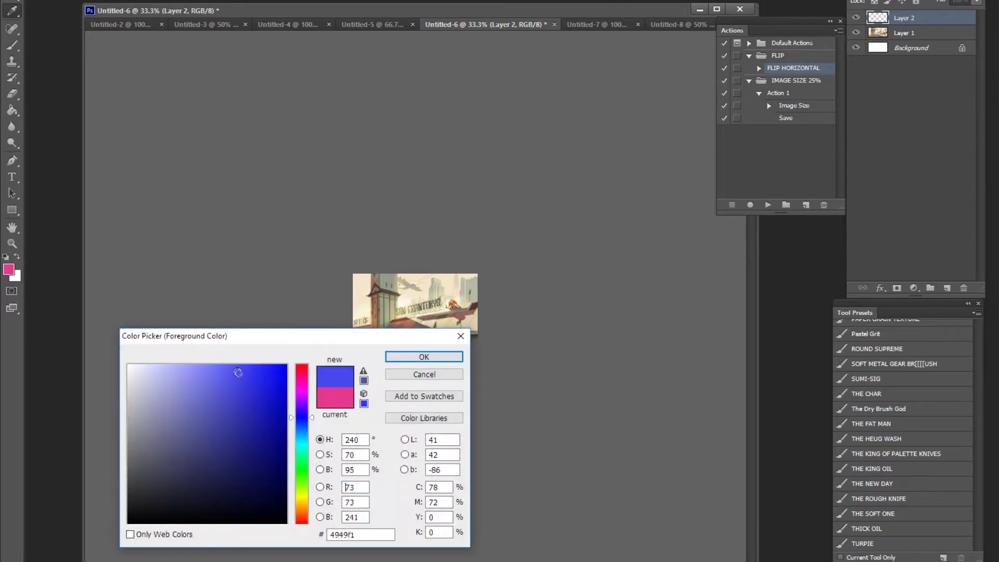
left_click(420, 359)
mouse_move(383, 274)
left_mouse_down()
mouse_move(381, 322)
mouse_move(414, 318)
mouse_move(447, 342)
left_mouse_up()
mouse_move(370, 274)
left_mouse_down()
mouse_move(370, 294)
mouse_move(347, 317)
left_mouse_up()
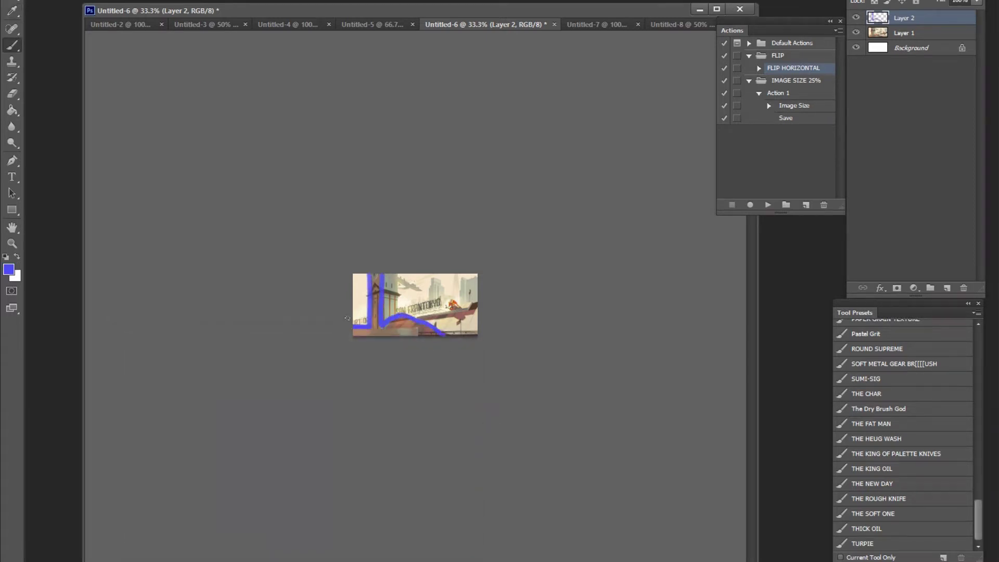
mouse_move(445, 311)
left_mouse_down()
mouse_move(416, 319)
mouse_move(481, 318)
mouse_move(457, 305)
mouse_move(378, 319)
left_mouse_up()
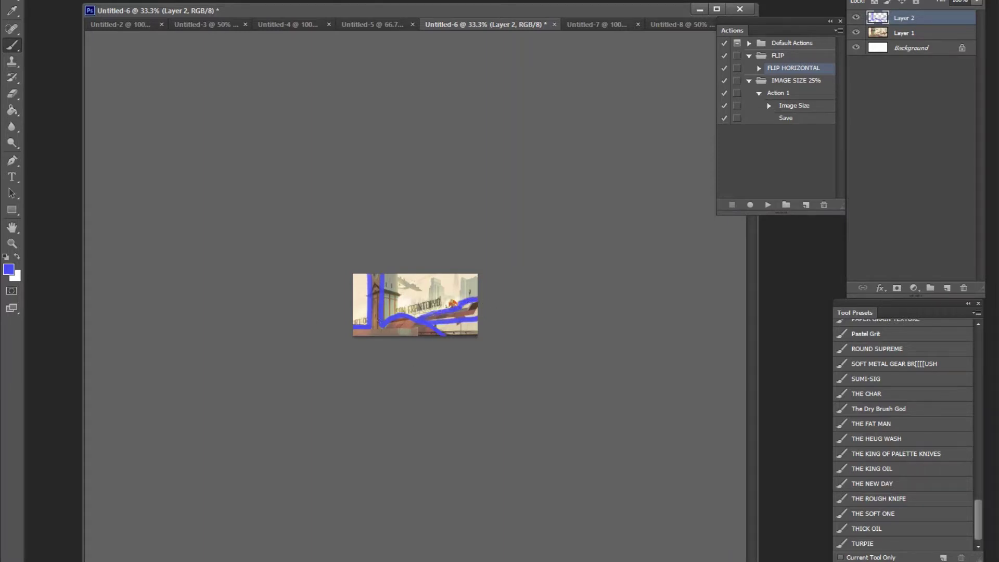
Step: Add teal edge strokes and a green line up through the buildings, then delete the annotation layer
left_click(9, 272)
left_click(300, 448)
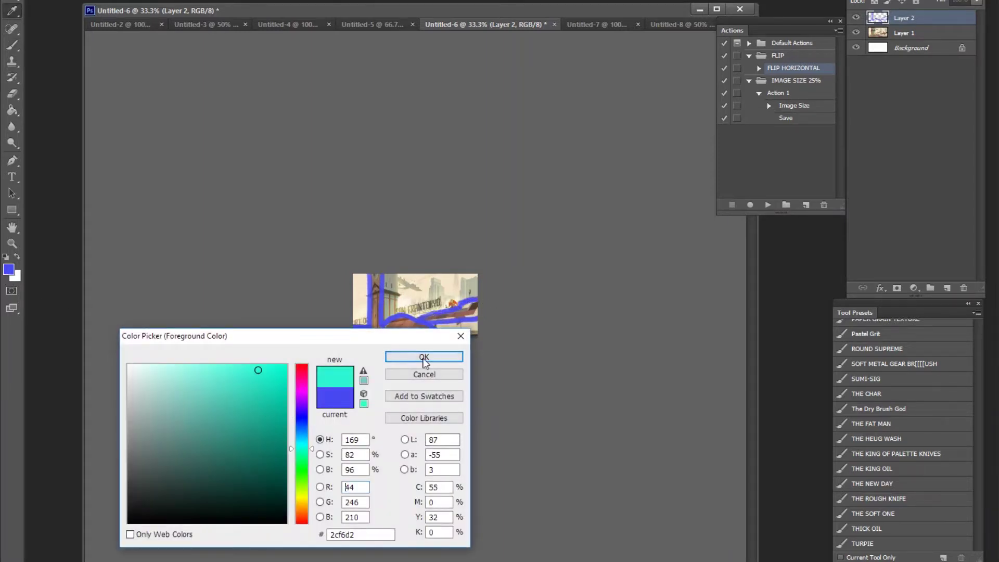
left_click(424, 356)
mouse_move(463, 302)
left_mouse_down()
mouse_move(475, 312)
mouse_move(468, 306)
mouse_move(451, 334)
mouse_move(437, 332)
mouse_move(478, 331)
left_mouse_up()
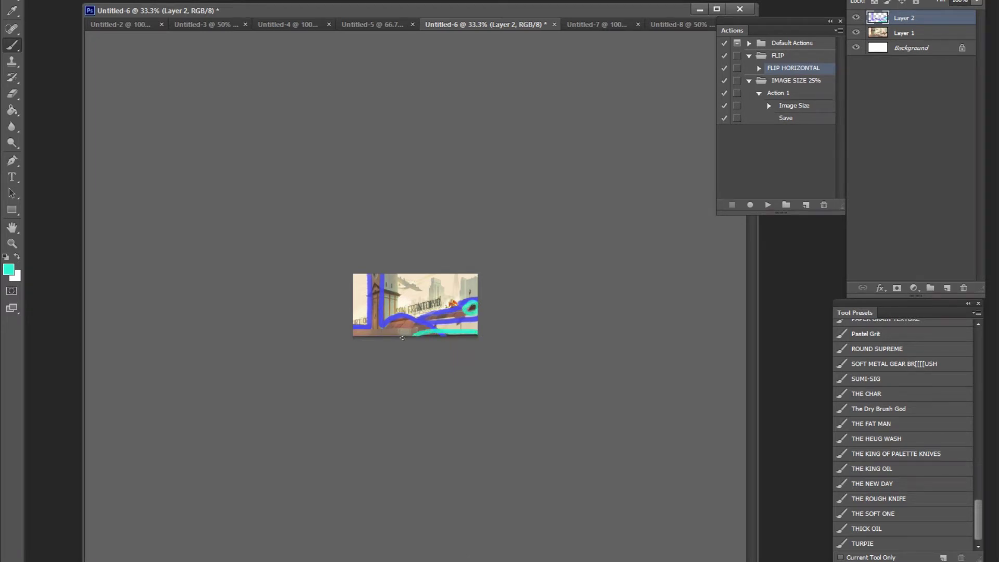
mouse_move(402, 338)
left_mouse_down()
mouse_move(494, 357)
mouse_move(526, 391)
left_mouse_up()
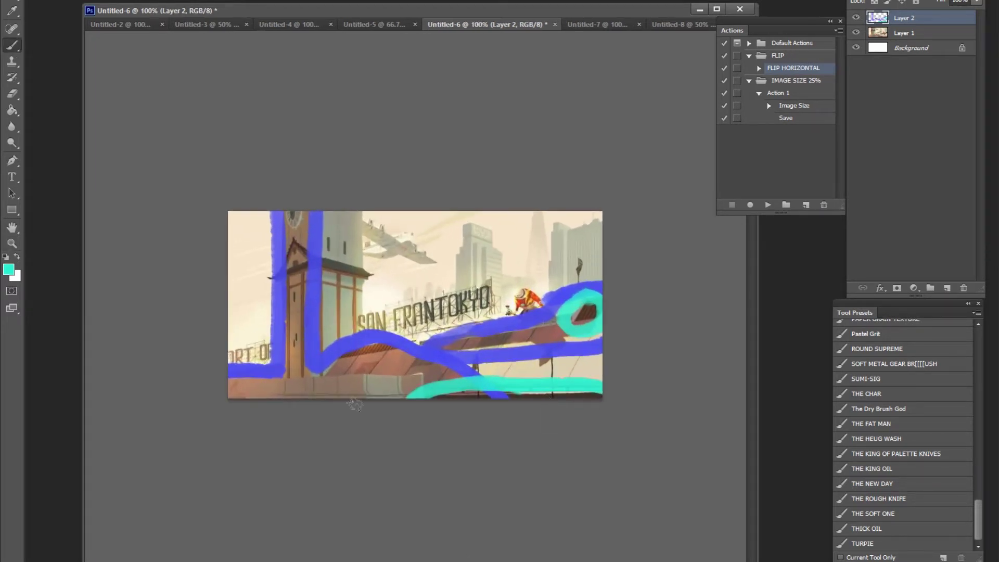
left_click(10, 270)
left_click_drag(303, 472, 303, 486)
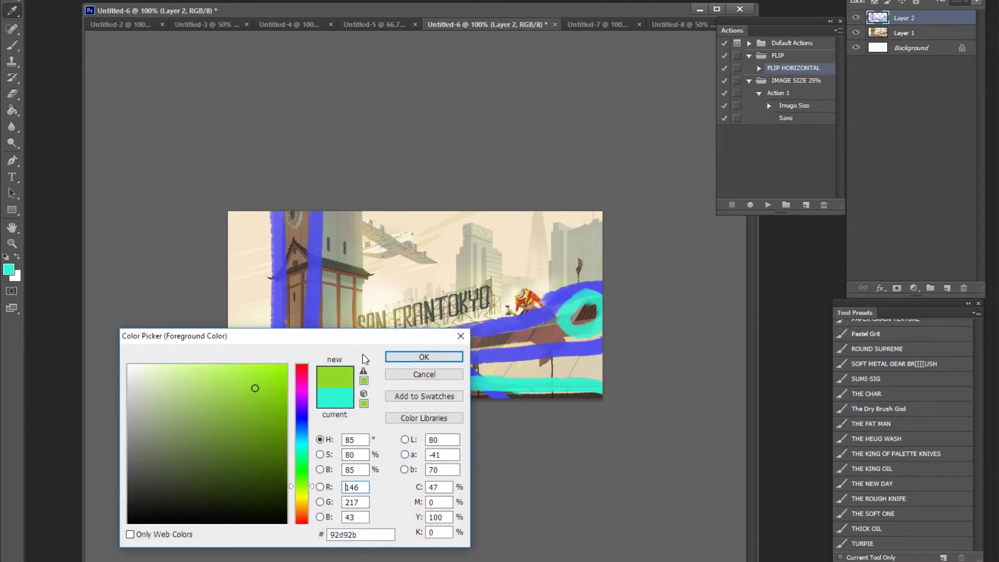
left_click(424, 357)
mouse_move(452, 307)
left_mouse_down()
mouse_move(477, 223)
mouse_move(497, 297)
mouse_move(598, 216)
mouse_move(613, 227)
mouse_move(364, 320)
mouse_move(370, 237)
mouse_move(317, 208)
mouse_move(322, 354)
mouse_move(441, 346)
mouse_move(601, 219)
left_mouse_up()
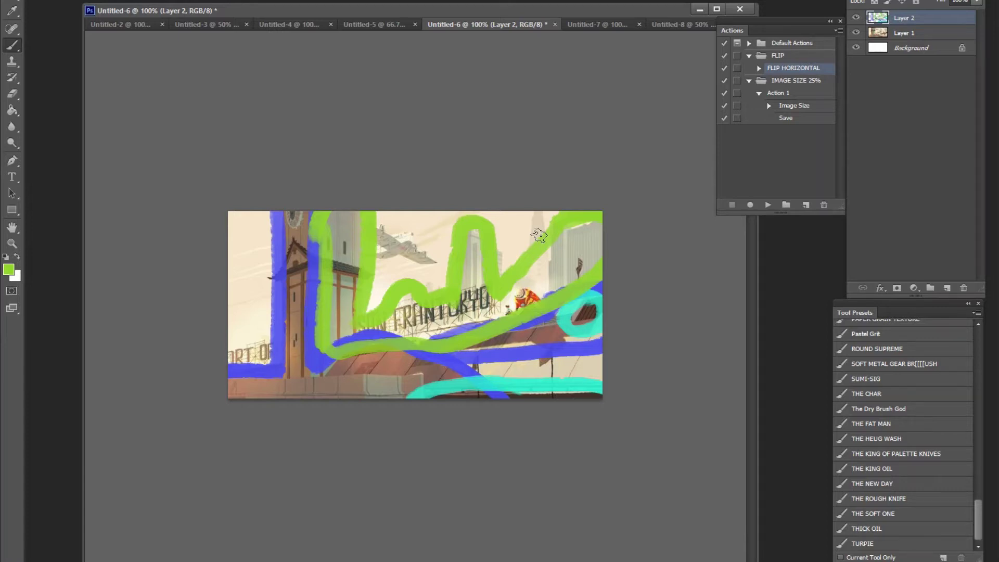
key("Delete")
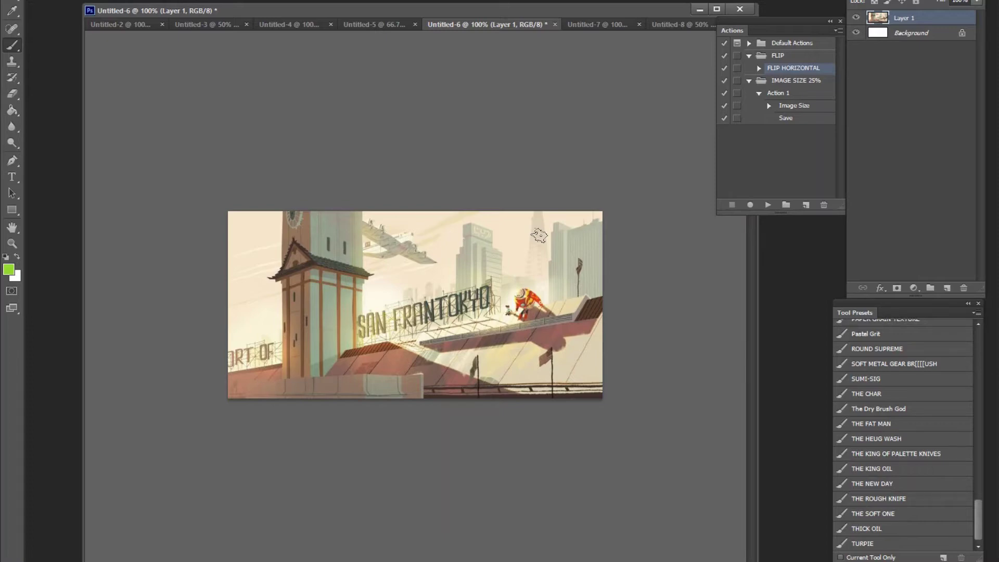
Step: Zoom into the Untitled-6 artwork, back out to 25%, then step up to 50%
key("z")
left_click_drag(452, 492, 361, 450)
left_click(400, 404)
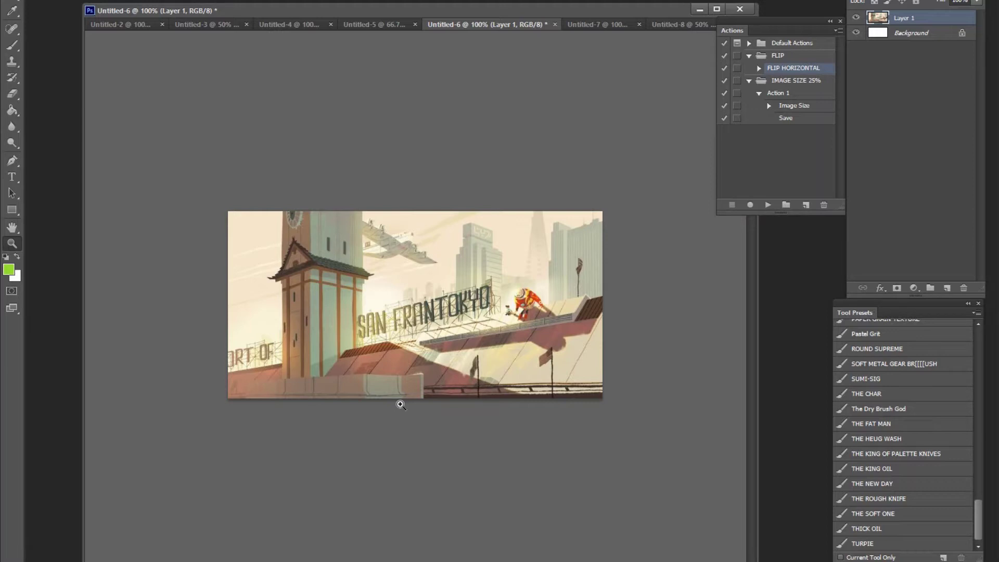
key("ctrl+minus")
key("ctrl+minus")
key("ctrl+minus")
key("ctrl+minus")
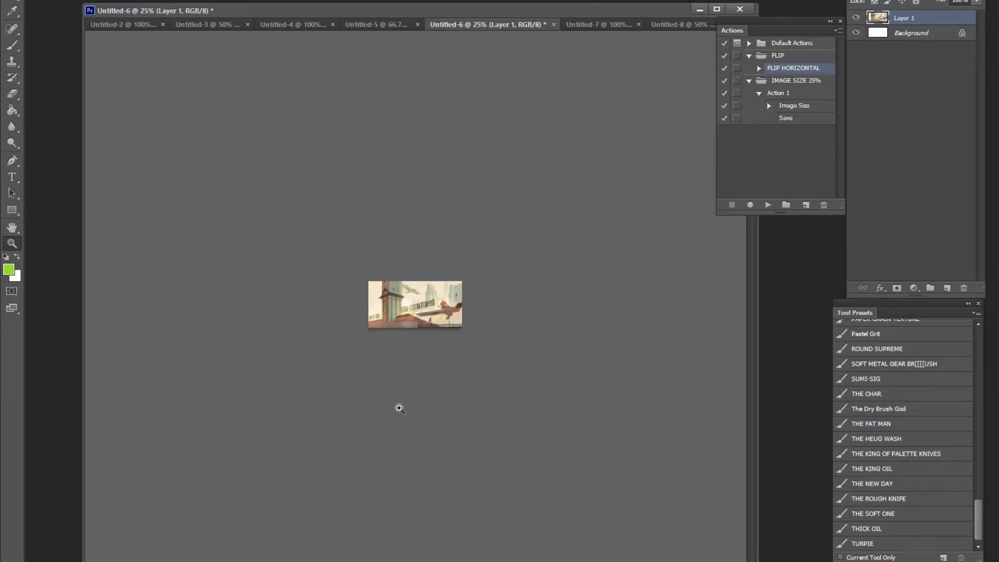
key("ctrl+plus")
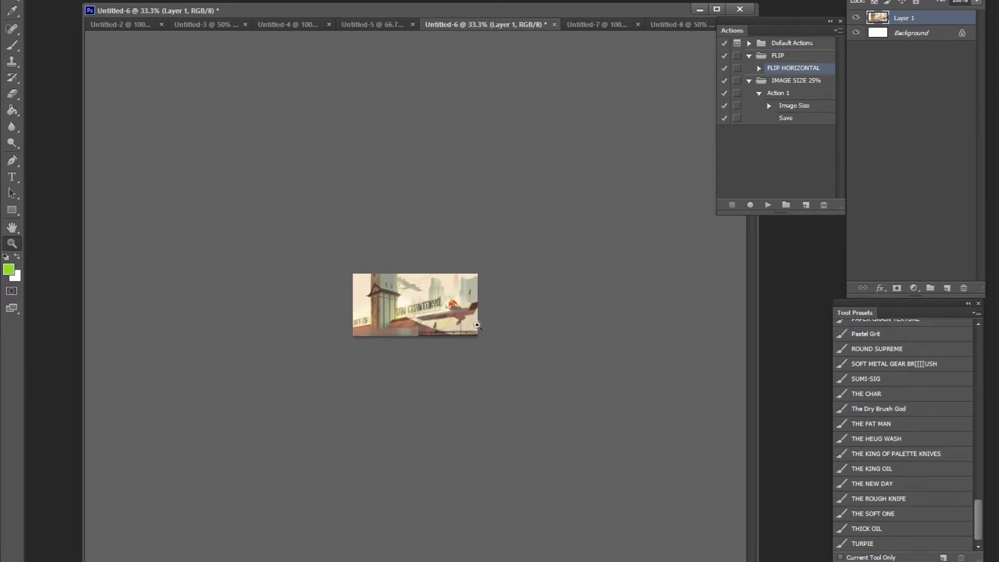
key("ctrl+plus")
Step: Switch to the Untitled-7 greyscale figure image and add an empty Layer 2 above Layer 1
left_click(599, 25)
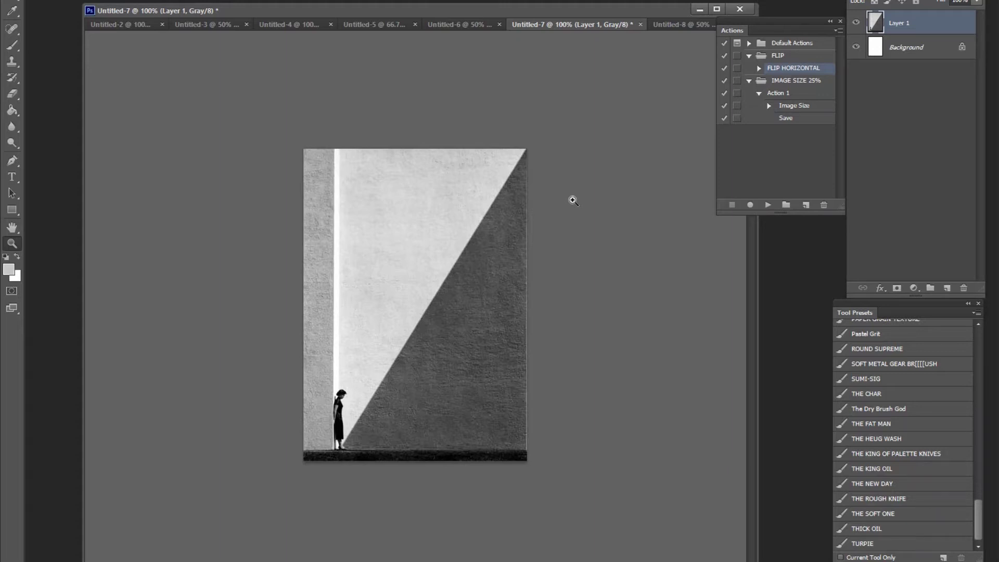
left_click(946, 286)
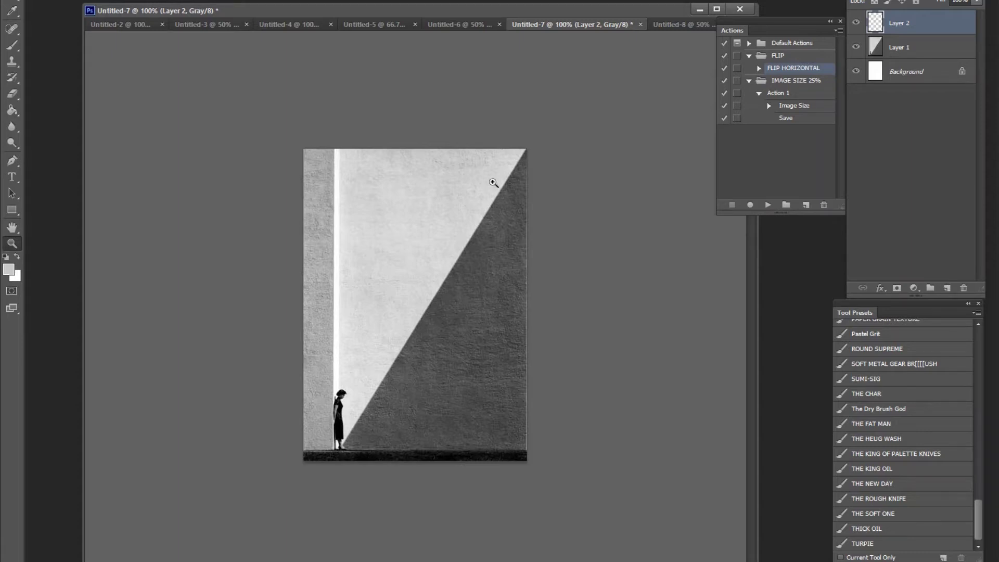
Step: Convert the greyscale image to RGB mode without flattening its layers
key("b")
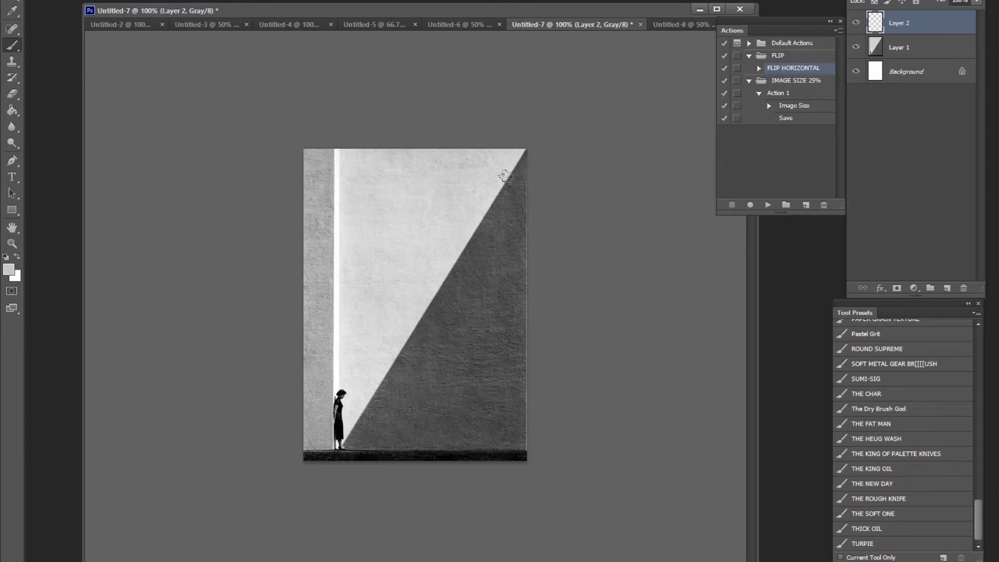
left_click_drag(520, 162, 462, 253)
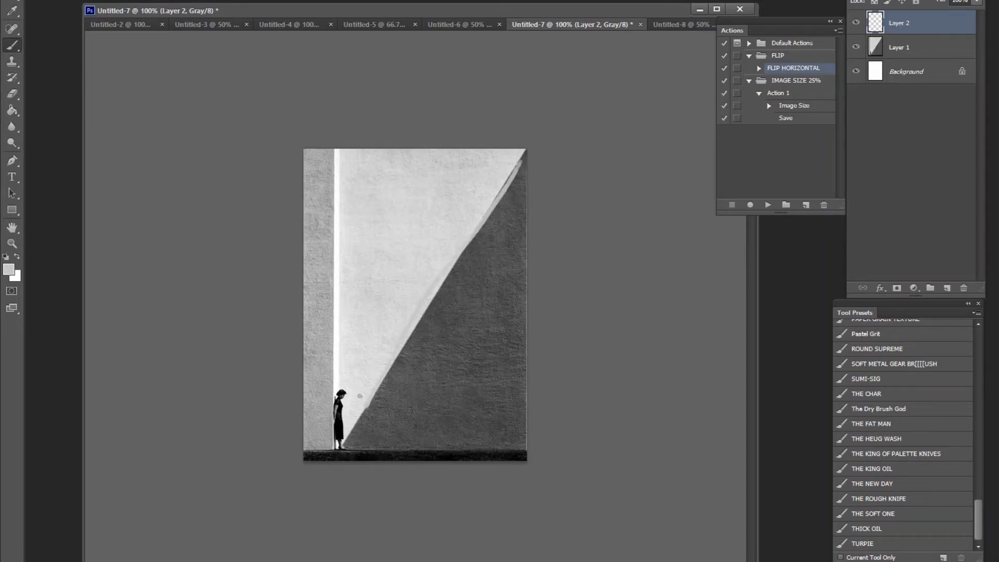
key("ctrl+z")
left_click(93, 0)
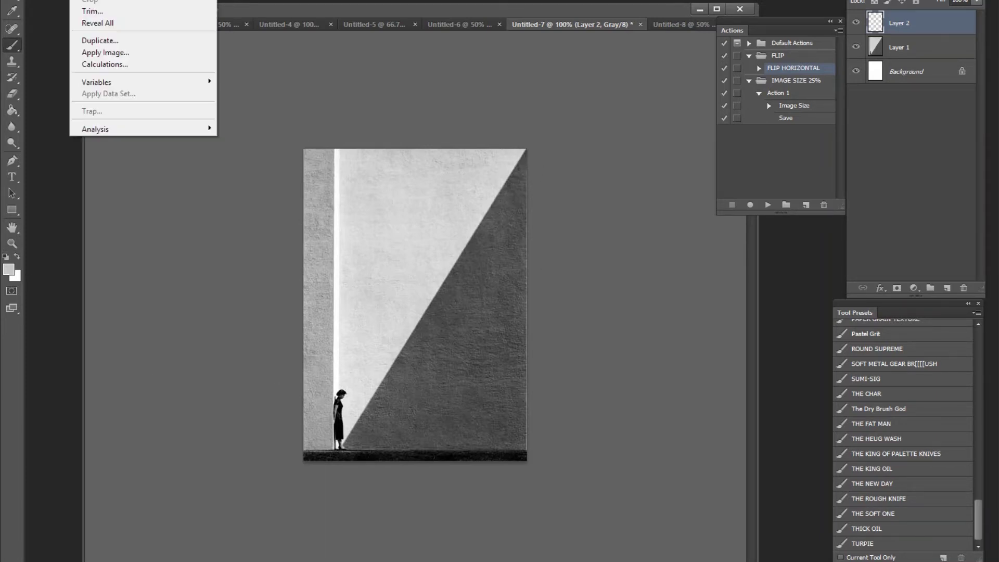
left_click(245, 0)
left_click(606, 139)
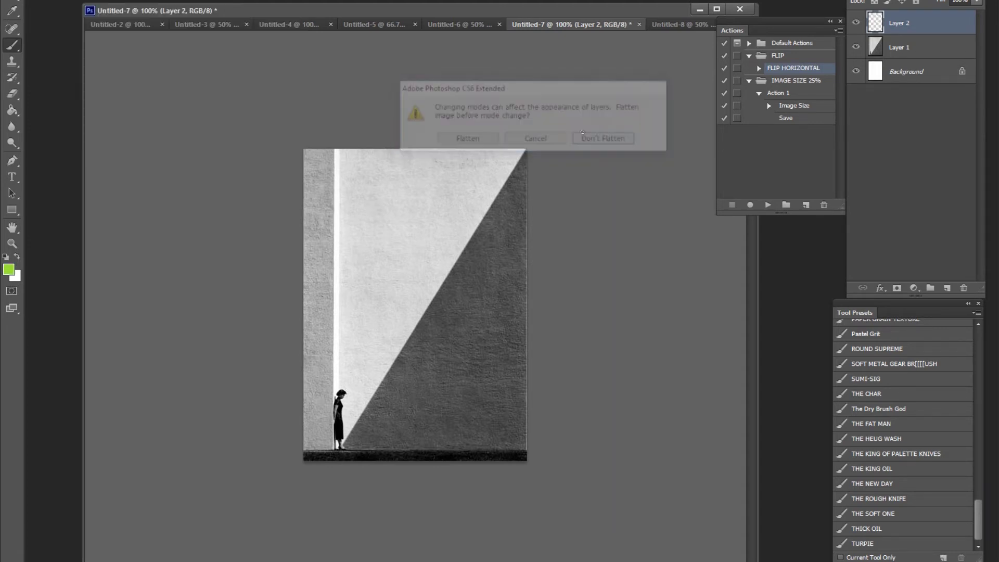
left_click(8, 269)
key("Escape")
Step: Outline the diagonal shadow in green, the figure and floor in blue, and the lit wall in red
mouse_move(523, 156)
left_mouse_down()
mouse_move(336, 446)
mouse_move(526, 444)
left_mouse_up()
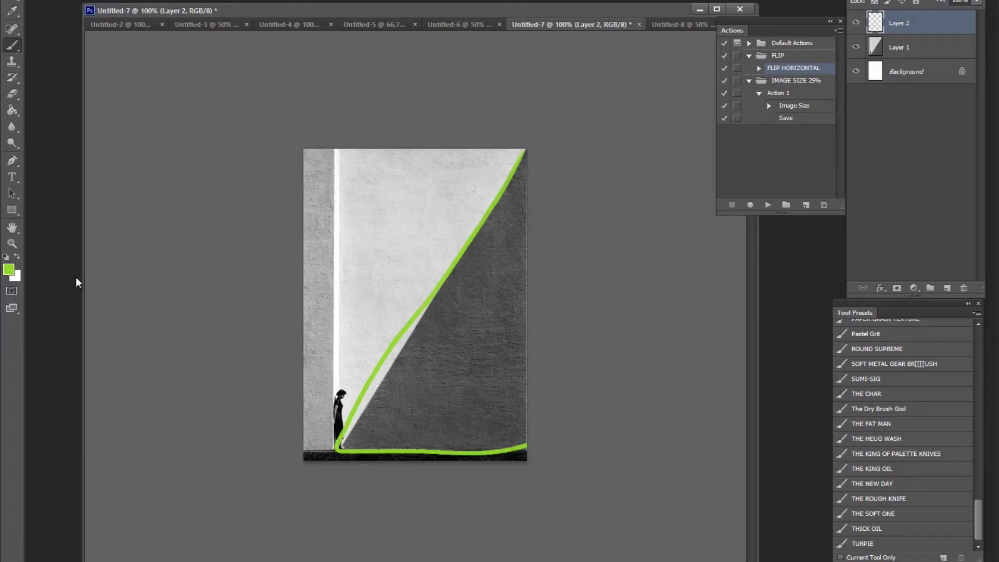
left_click(9, 269)
left_click(302, 424)
left_click(420, 357)
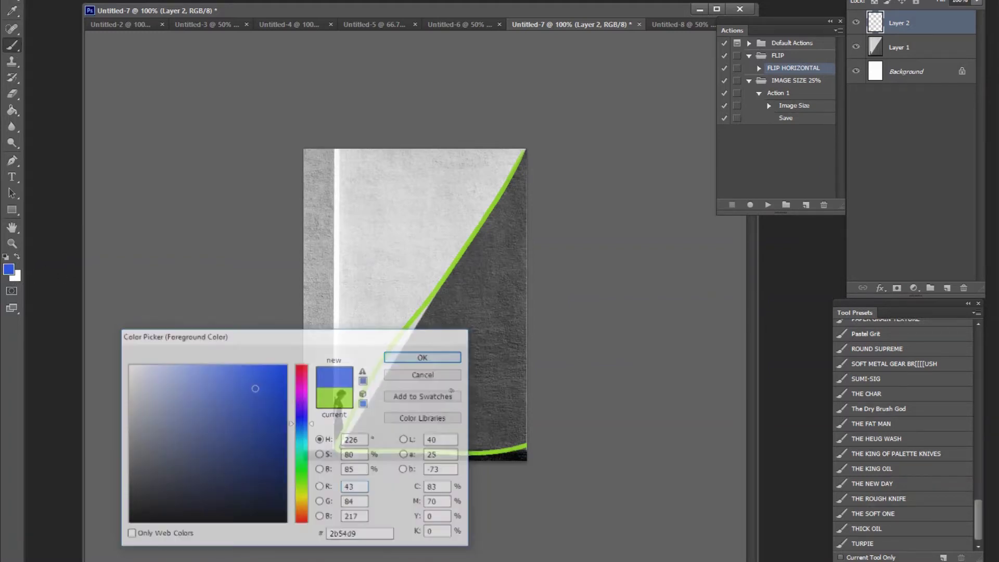
mouse_move(523, 451)
left_mouse_down()
mouse_move(345, 436)
mouse_move(339, 386)
mouse_move(331, 446)
mouse_move(306, 448)
left_mouse_up()
left_click(9, 269)
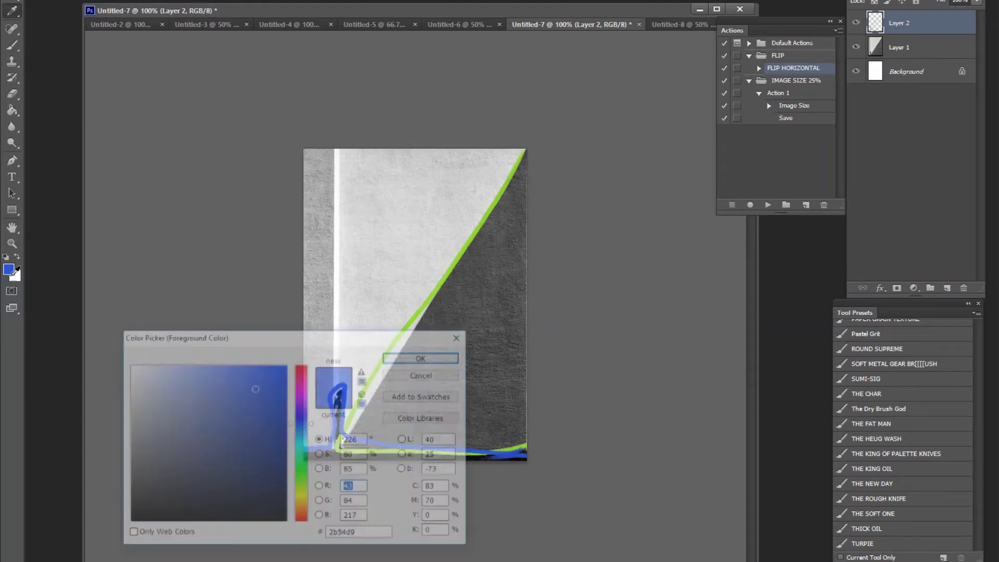
left_click(306, 370)
left_click(411, 356)
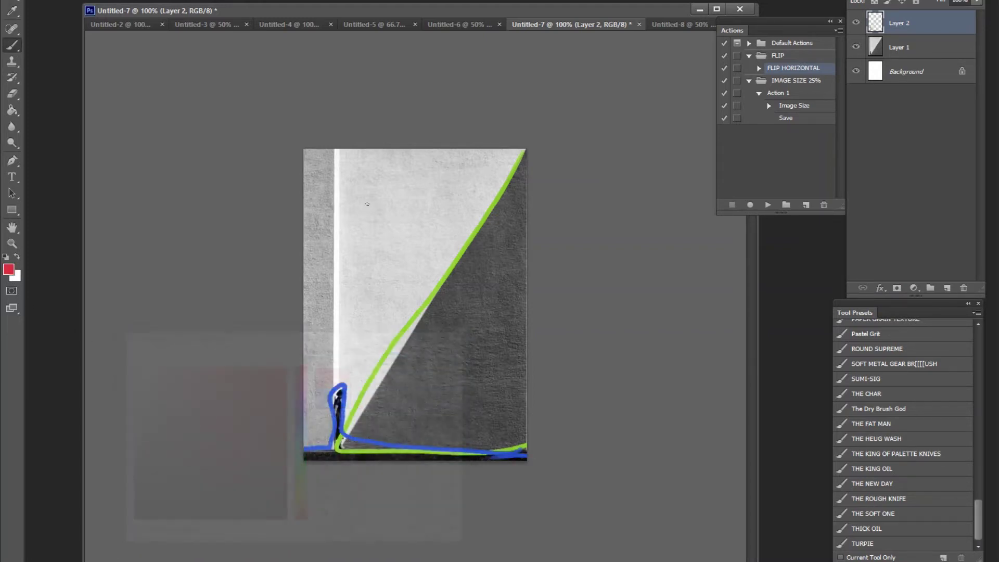
mouse_move(339, 151)
left_mouse_down()
mouse_move(327, 437)
mouse_move(355, 413)
mouse_move(466, 228)
mouse_move(462, 140)
mouse_move(331, 156)
left_mouse_up()
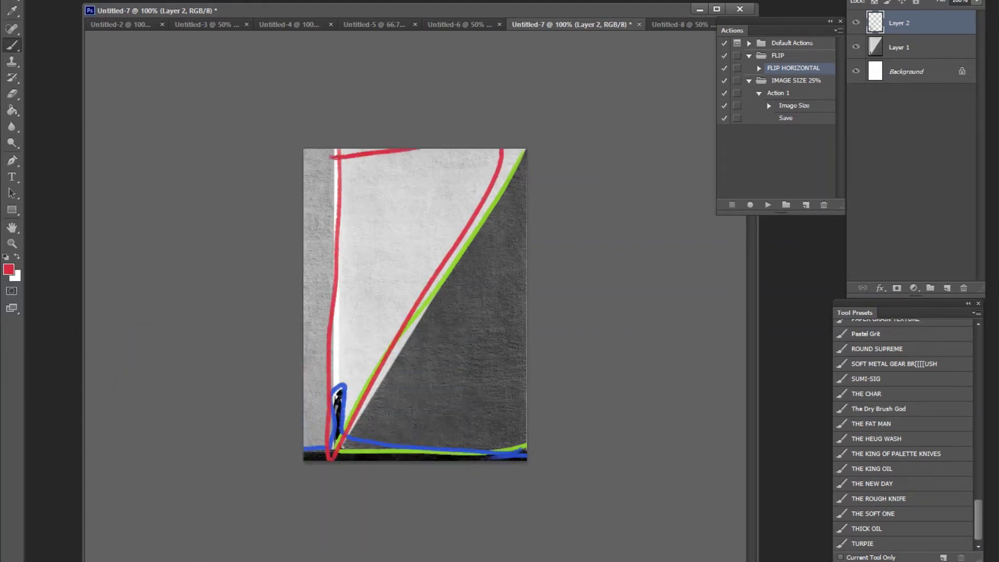
Step: Outline the left wall strip in orange and write value numbers 2, 3 and 4 in matching colours
left_click(9, 269)
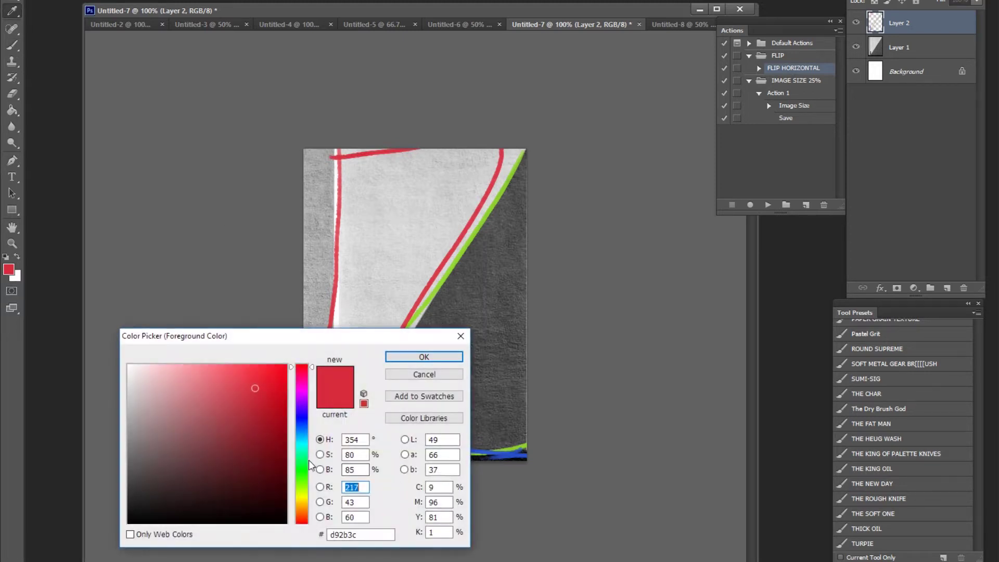
left_click(303, 504)
left_click(424, 356)
mouse_move(337, 151)
left_mouse_down()
mouse_move(324, 458)
mouse_move(304, 451)
left_mouse_up()
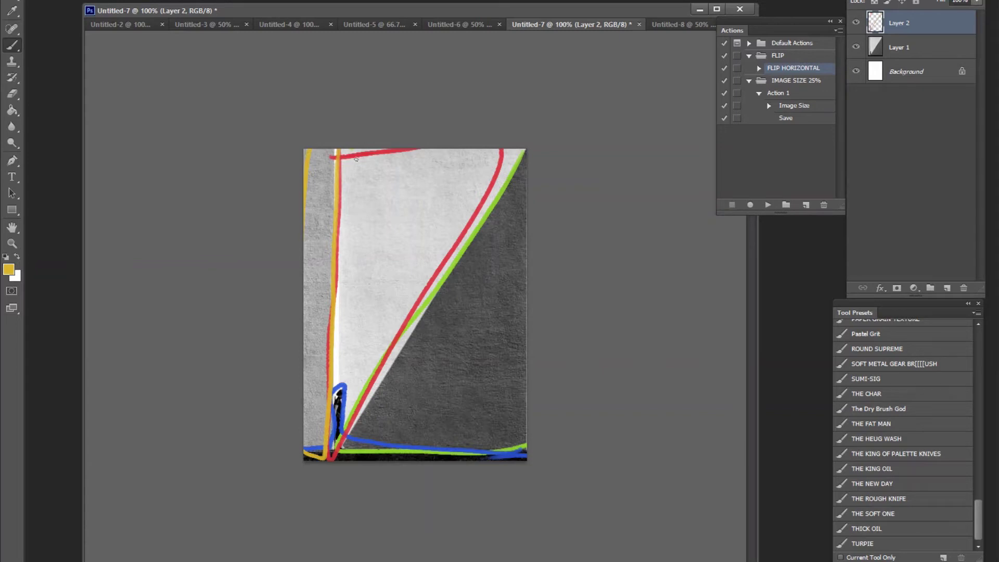
right_click(385, 148, "alt+shift")
left_click_drag(387, 223, 413, 243)
left_click(463, 249, "alt")
mouse_move(470, 300)
left_mouse_down()
mouse_move(484, 300)
mouse_move(470, 322)
left_mouse_up()
left_click(367, 437, "alt")
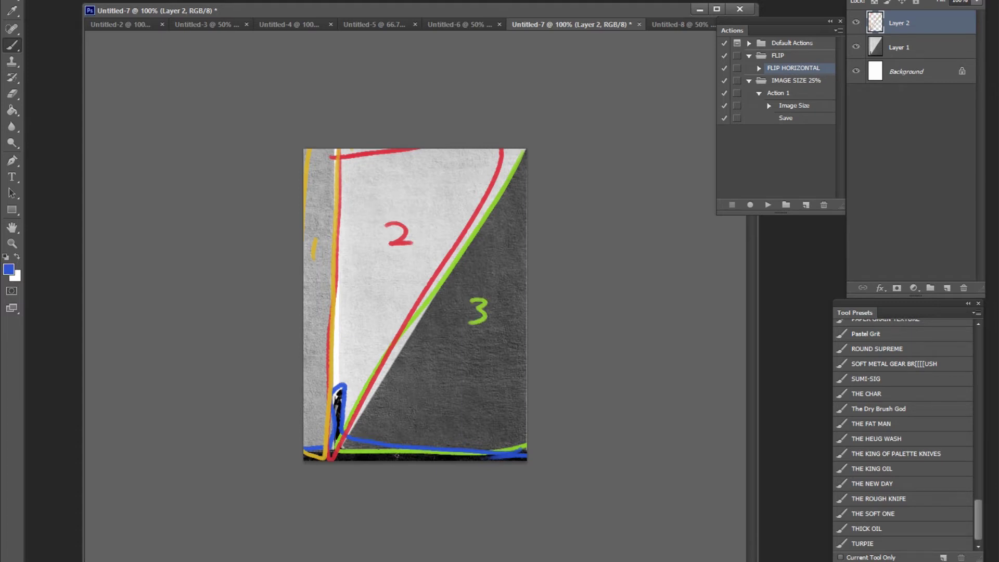
left_click_drag(394, 450, 402, 460)
Step: Hide Untitled-7's Layer 2 outlines, then bring up the Untitled-8 fashion illustration
left_click(856, 23)
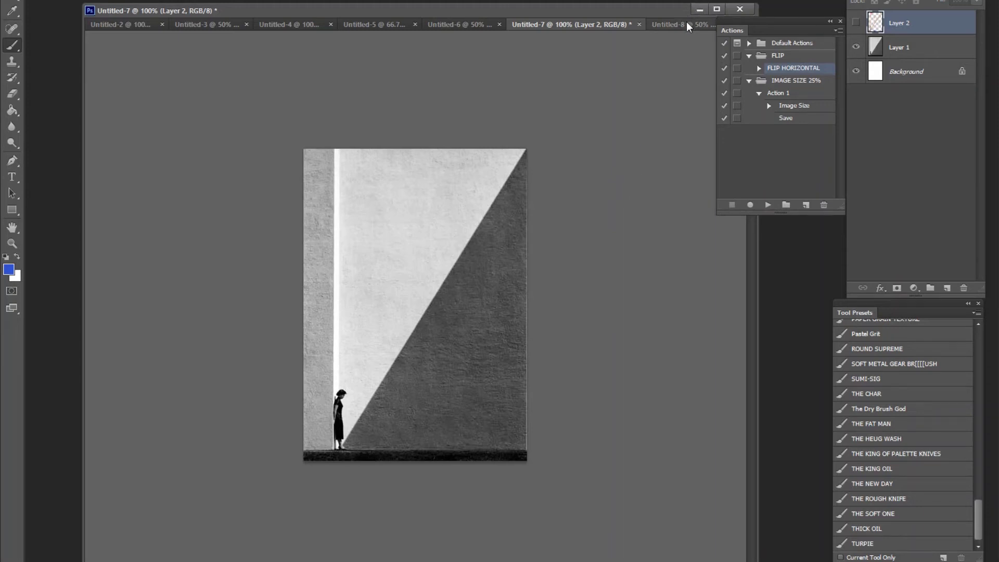
left_click_drag(686, 24, 632, 1)
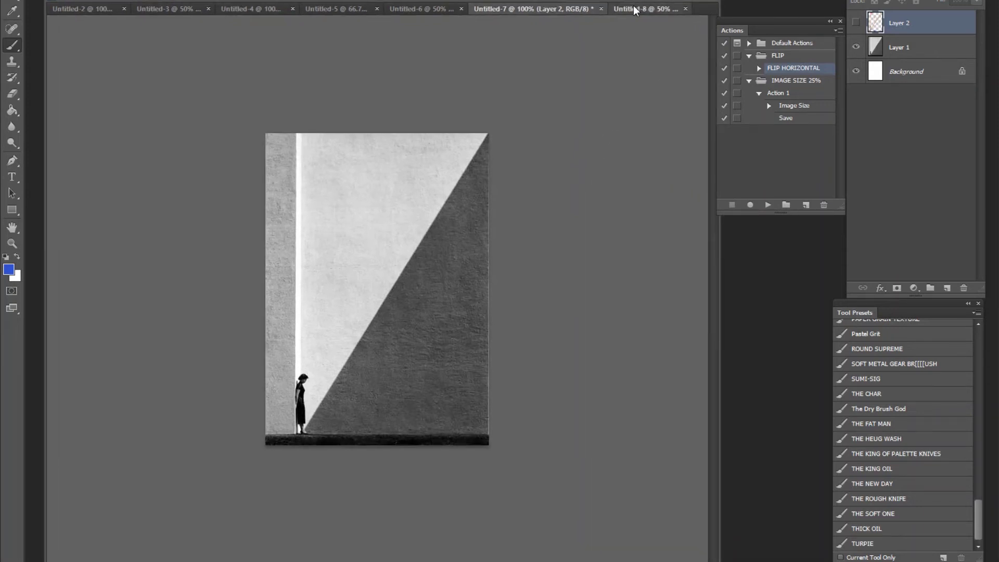
left_click(633, 5)
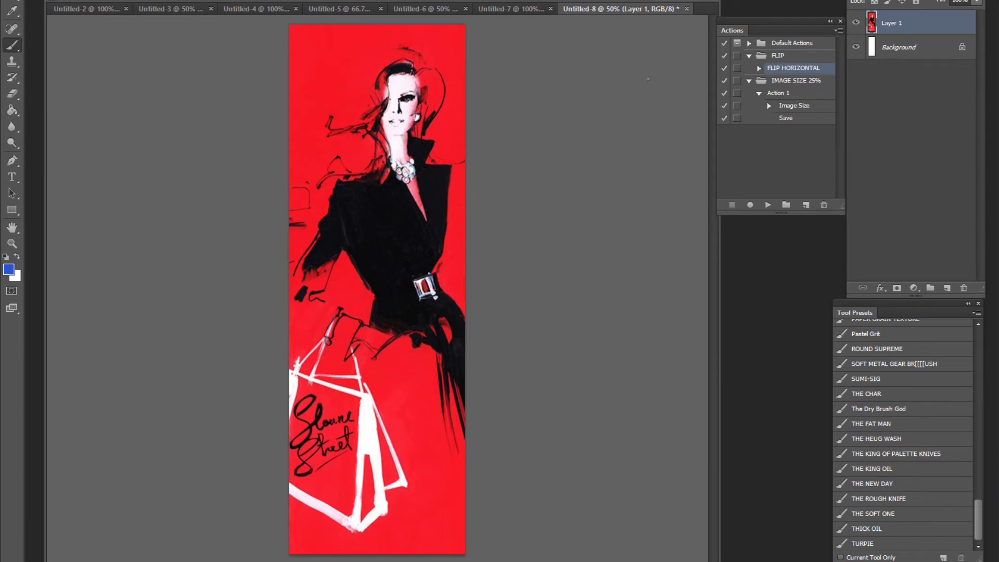
Step: Add an empty Layer 2 above the Untitled-8 illustration and pick a paint colour
left_click(945, 287)
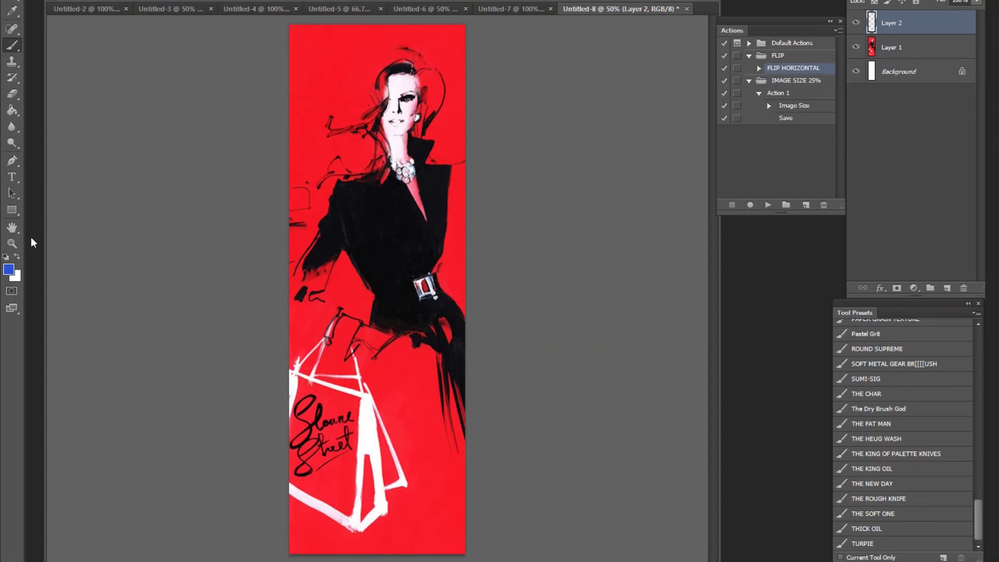
left_click(9, 269)
Step: On Layer 2, outline the head, neck and both shopping bags in blue, then float the documents
key("Escape")
left_click_drag(377, 227, 396, 252)
key("ctrl+z")
mouse_move(401, 59)
left_mouse_down()
mouse_move(379, 133)
mouse_move(427, 140)
mouse_move(402, 59)
left_mouse_up()
mouse_move(359, 381)
left_mouse_down()
mouse_move(384, 511)
mouse_move(359, 382)
left_mouse_up()
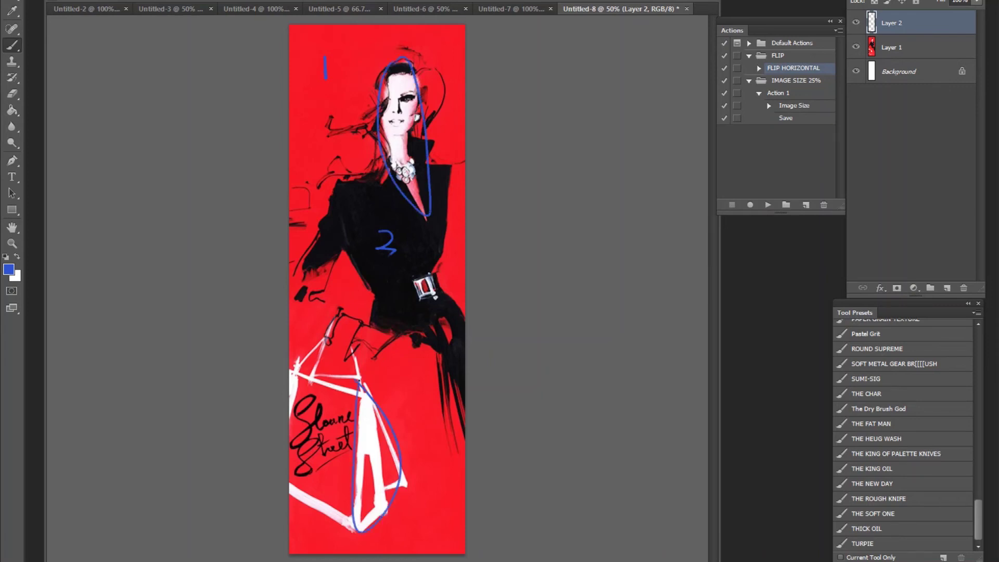
mouse_move(300, 366)
left_mouse_down()
mouse_move(291, 408)
mouse_move(330, 336)
mouse_move(314, 384)
mouse_move(314, 364)
left_mouse_up()
mouse_move(372, 400)
left_mouse_down()
mouse_move(377, 421)
mouse_move(291, 489)
mouse_move(372, 531)
left_mouse_up()
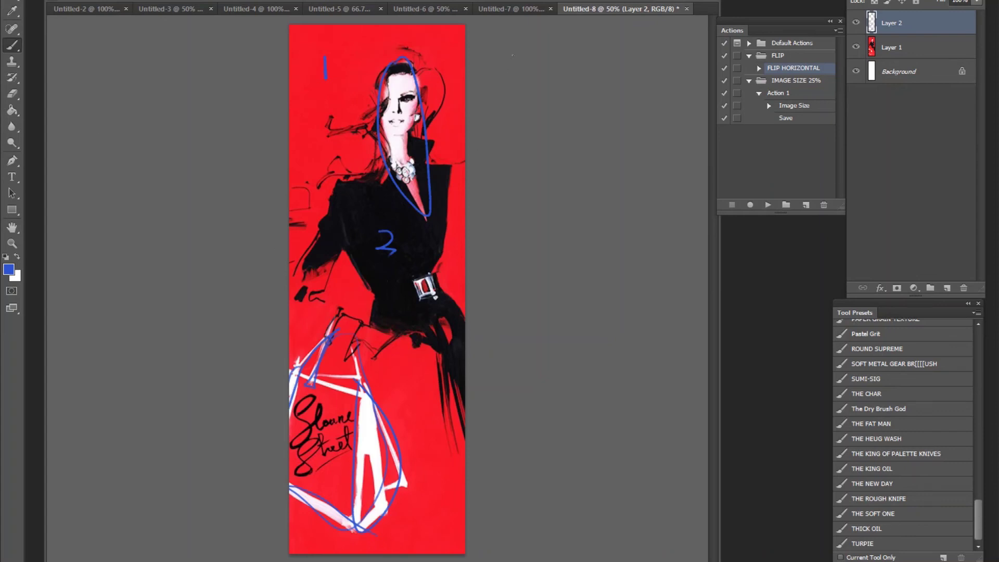
left_click_drag(702, 9, 721, 30)
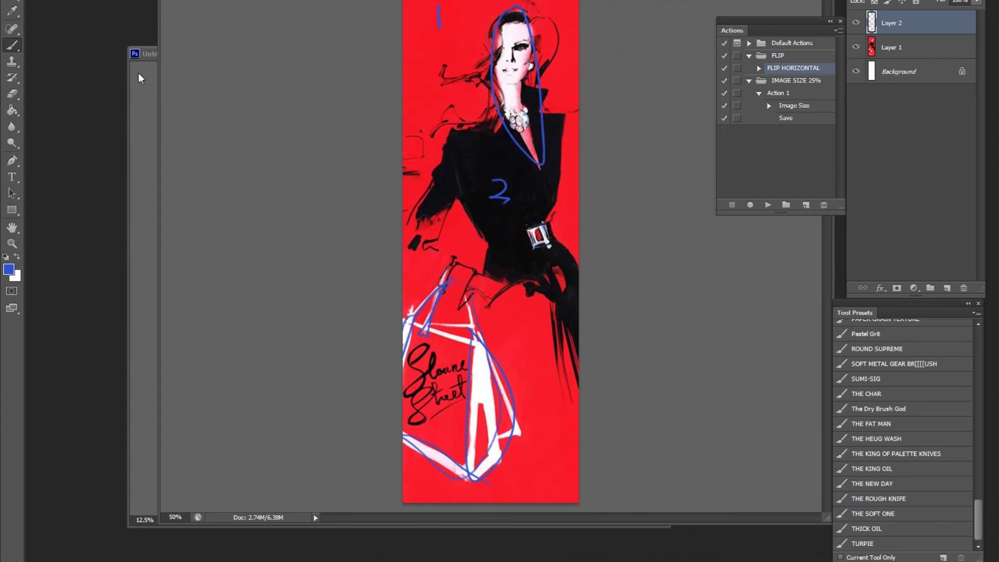
Step: Turn off Untitled-8's blue Layer 2 so the red illustration shows clean
left_click_drag(151, 58, 129, 67)
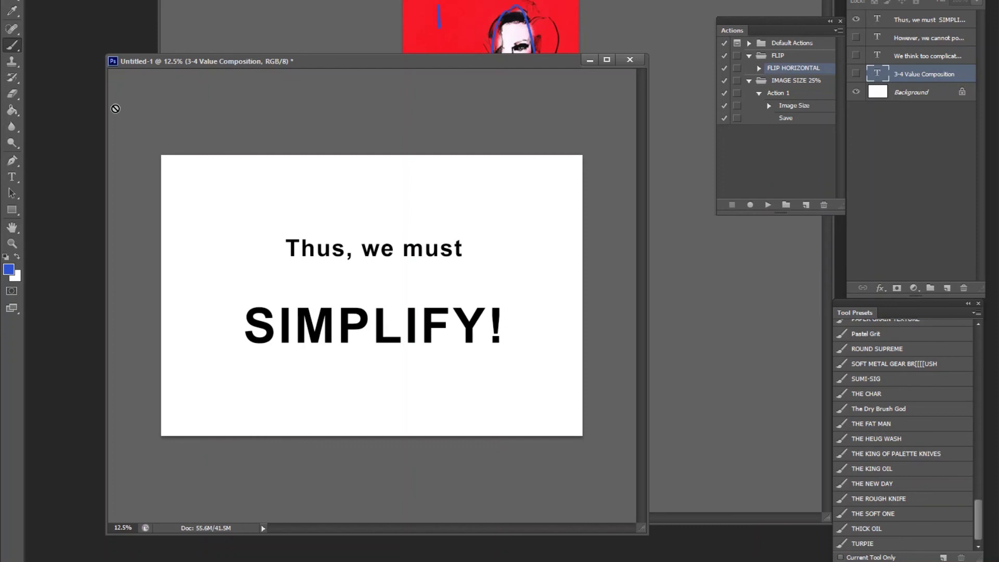
left_click(607, 30)
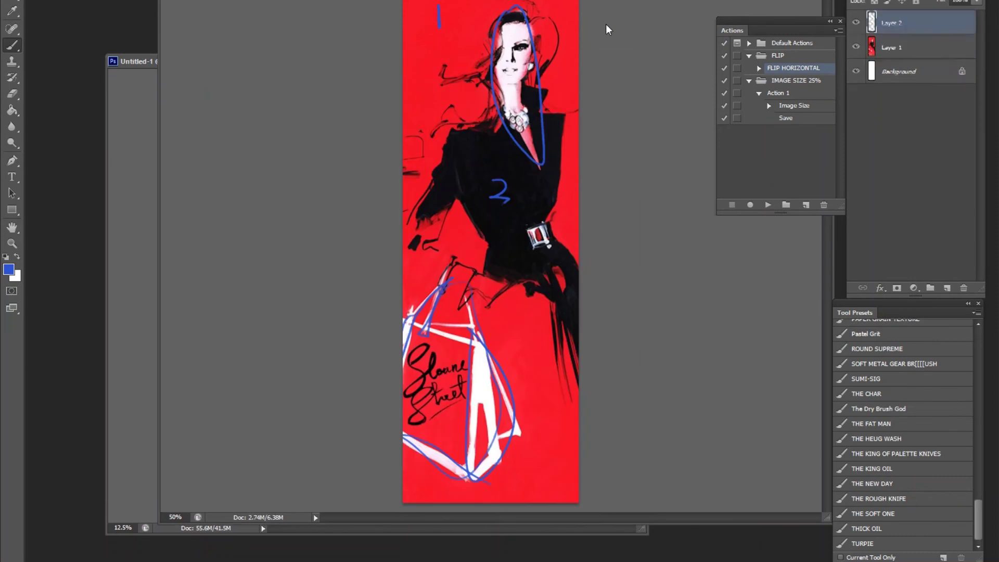
left_click(854, 23)
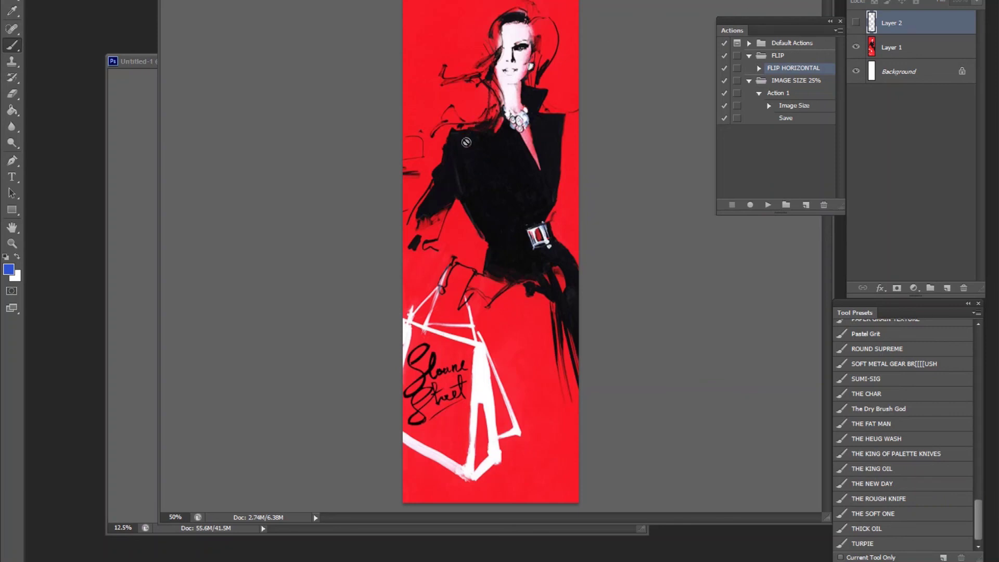
left_click(136, 150)
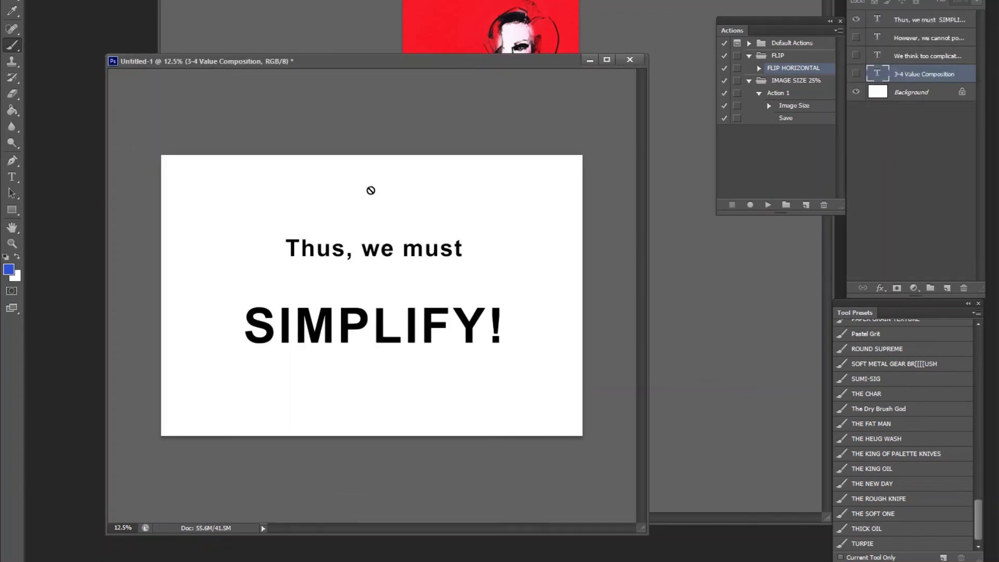